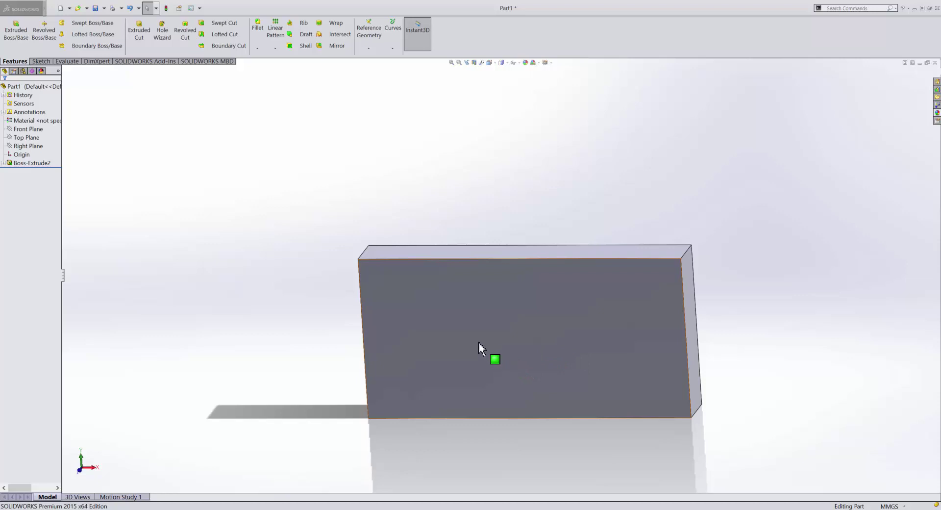
Start a new sketch on the block's front face.
click(459, 321)
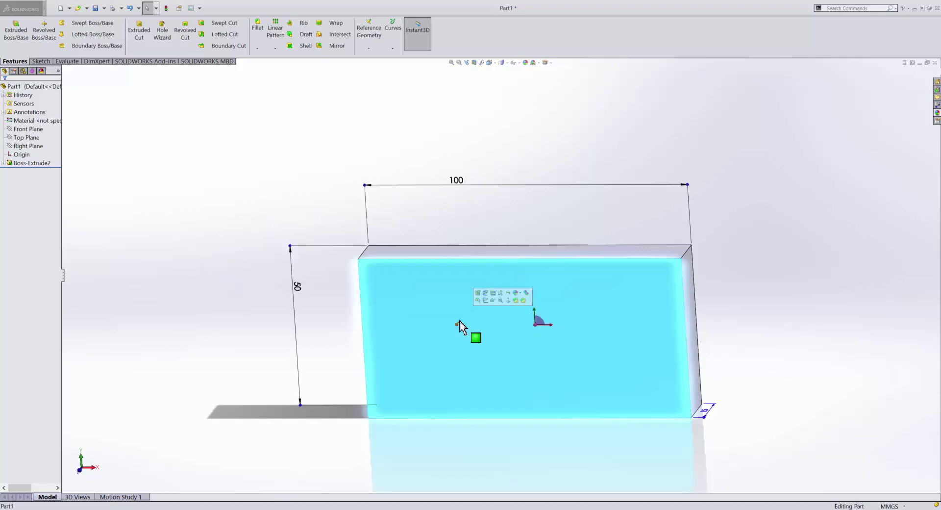
right_click(441, 305)
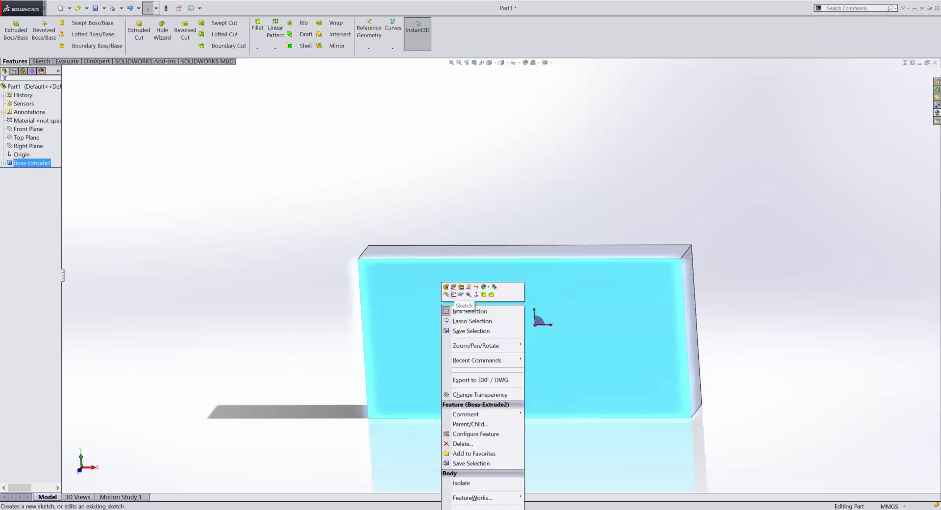
click(454, 293)
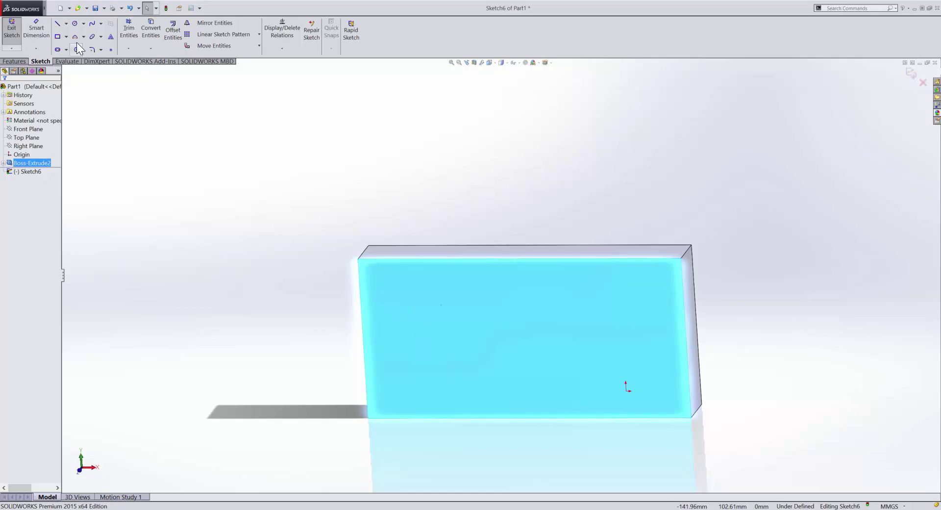
Draw a tall corner rectangle near the left end of the face.
click(58, 37)
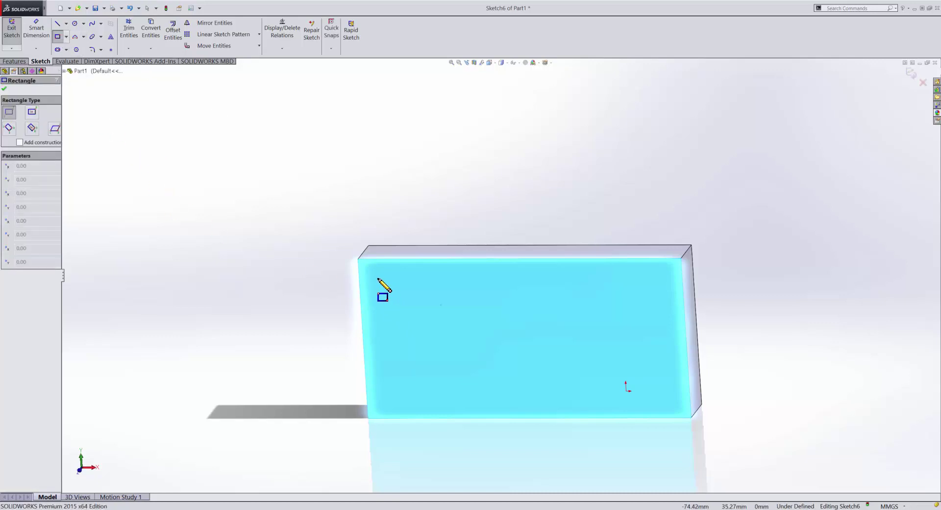
drag(376, 277, 435, 390)
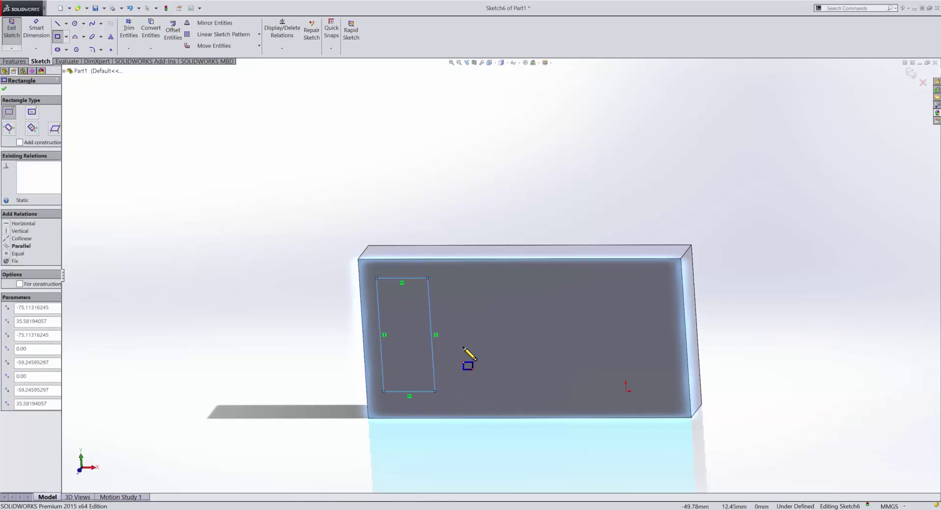
right_click(463, 322)
click(470, 324)
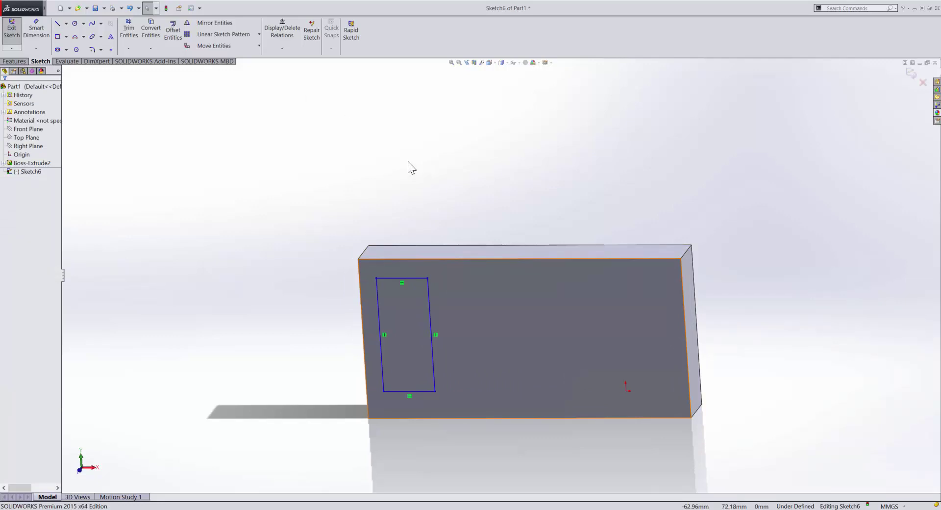
Dimension the rectangle's left edge to 30 mm and its top edge to 15 mm.
click(37, 28)
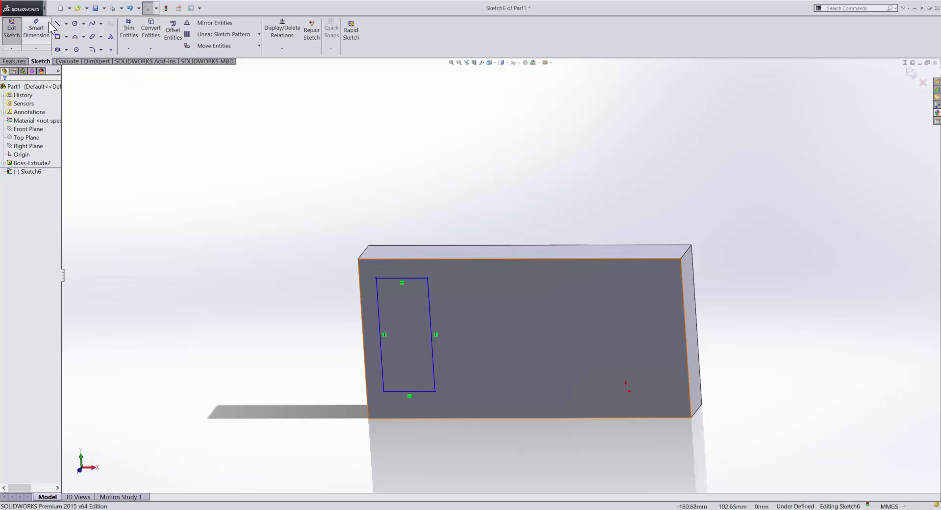
click(377, 302)
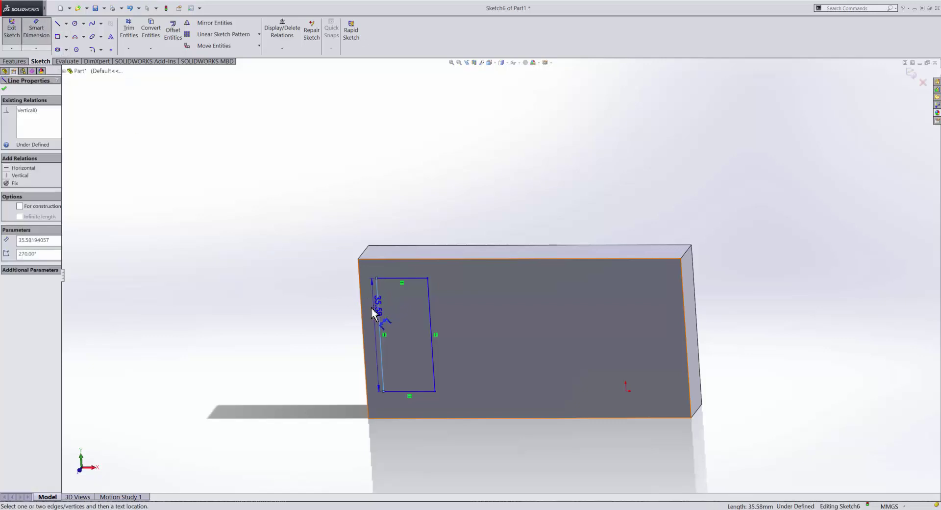
click(373, 310)
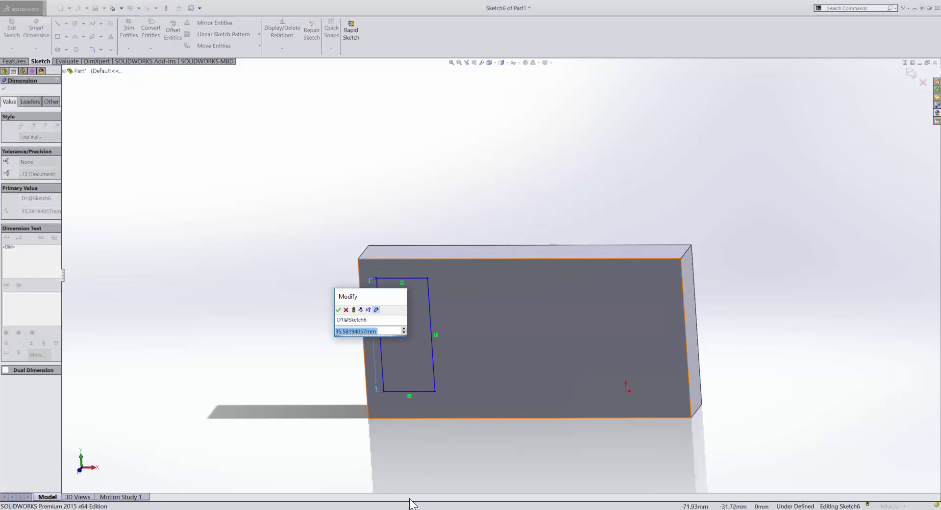
text(30)
key(Return)
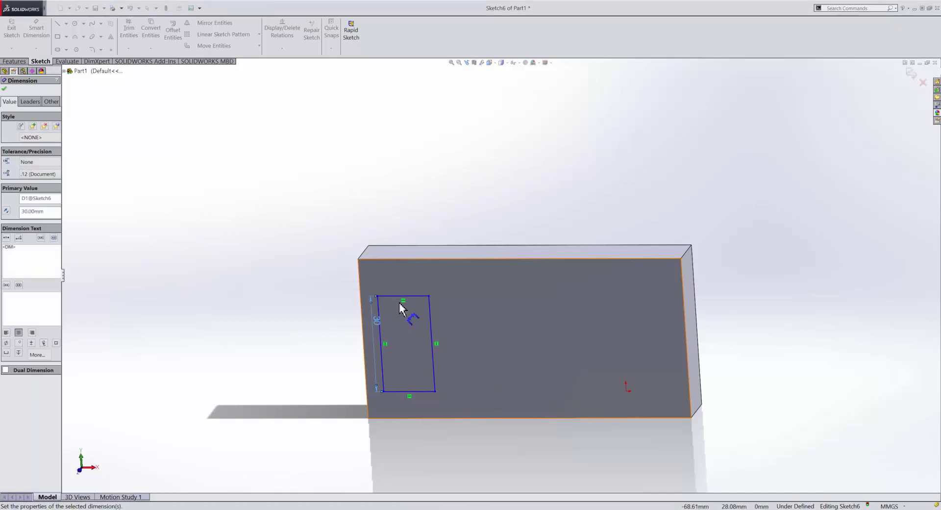
click(411, 296)
click(415, 300)
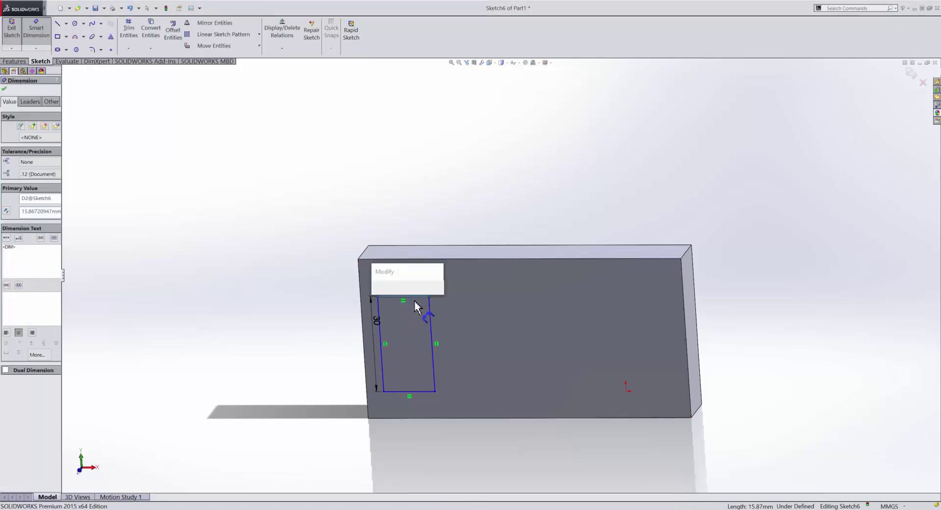
text(1)
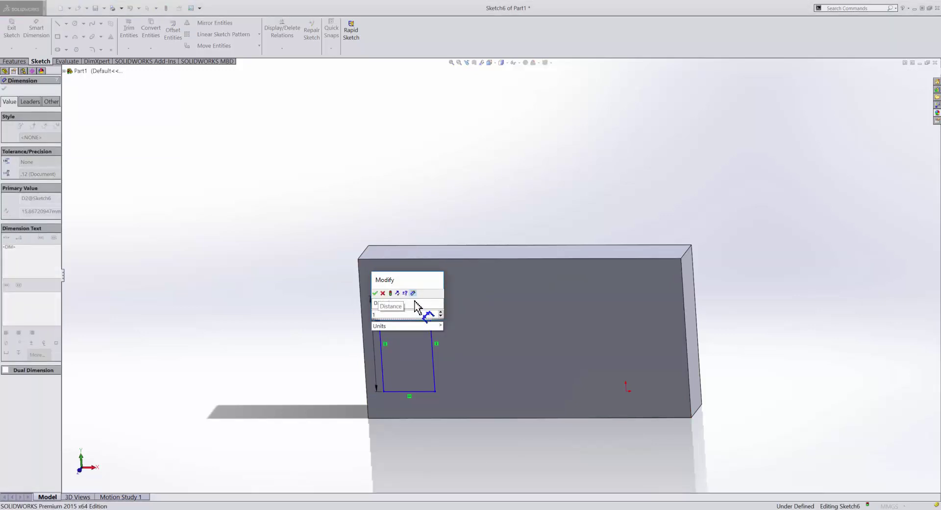
text(5)
key(Return)
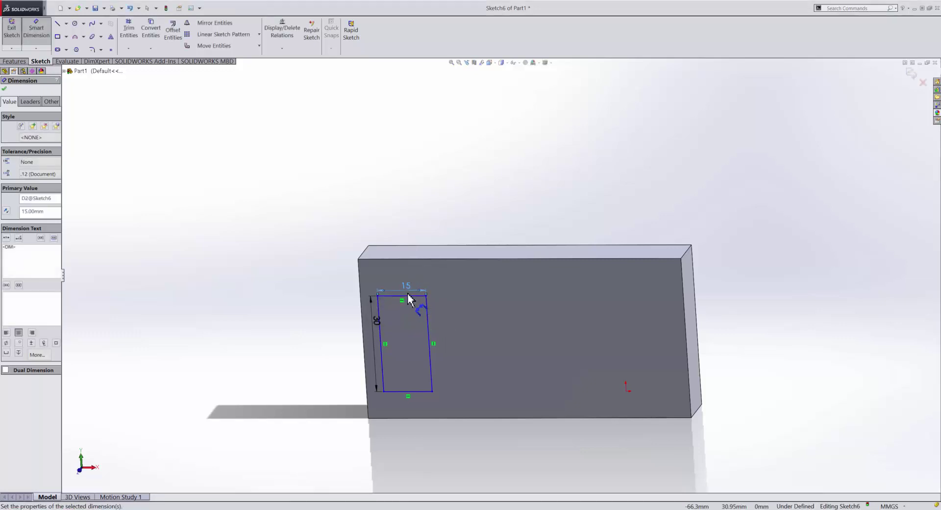
click(321, 312)
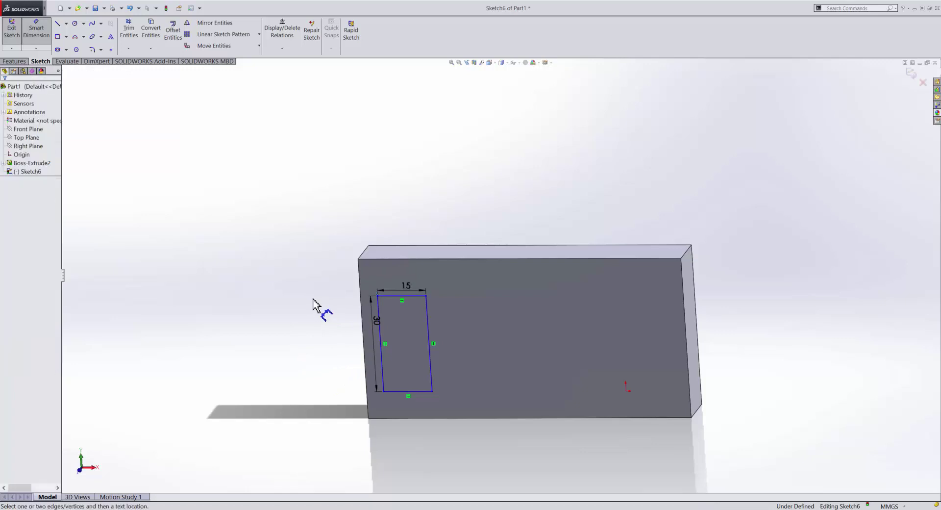
middle_drag(315, 309, 393, 269)
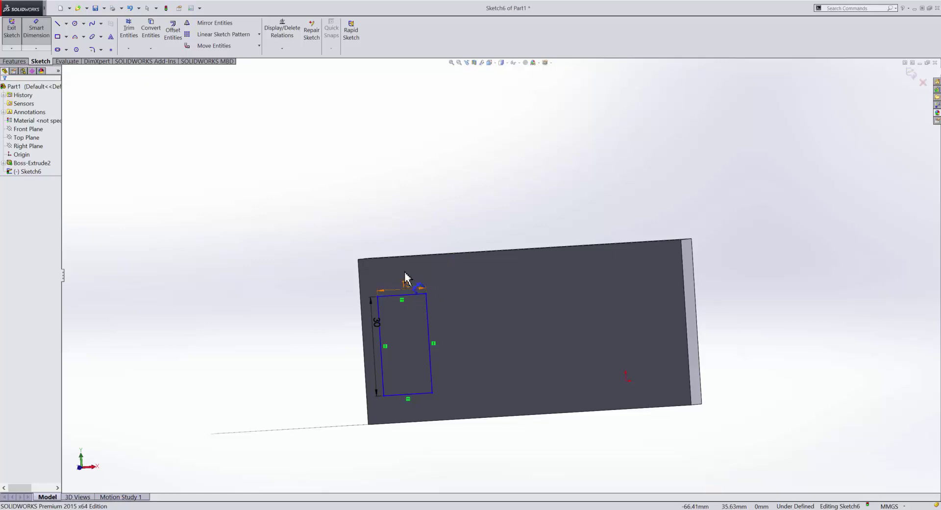
Locate the rectangle's top line 10 mm from the block's top edge.
scroll(409, 247, down, 5)
middle_drag(413, 277, 417, 254)
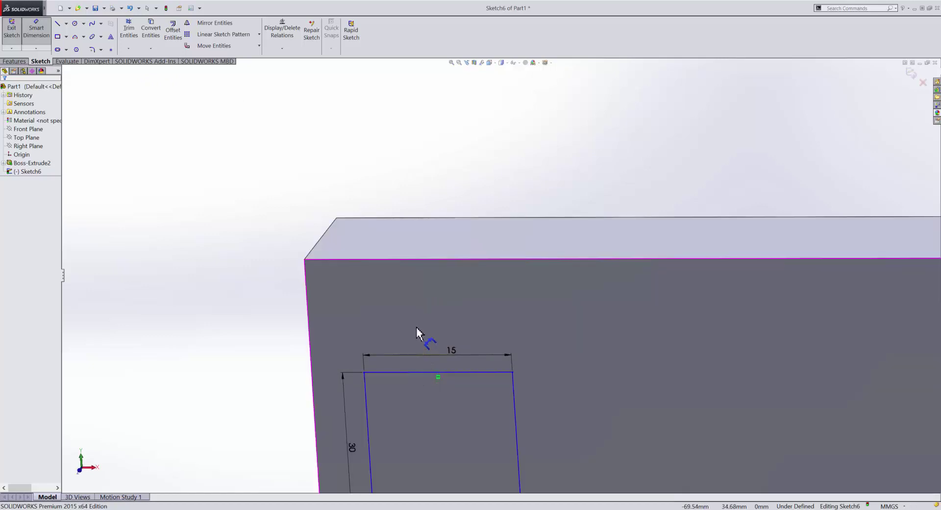
click(426, 373)
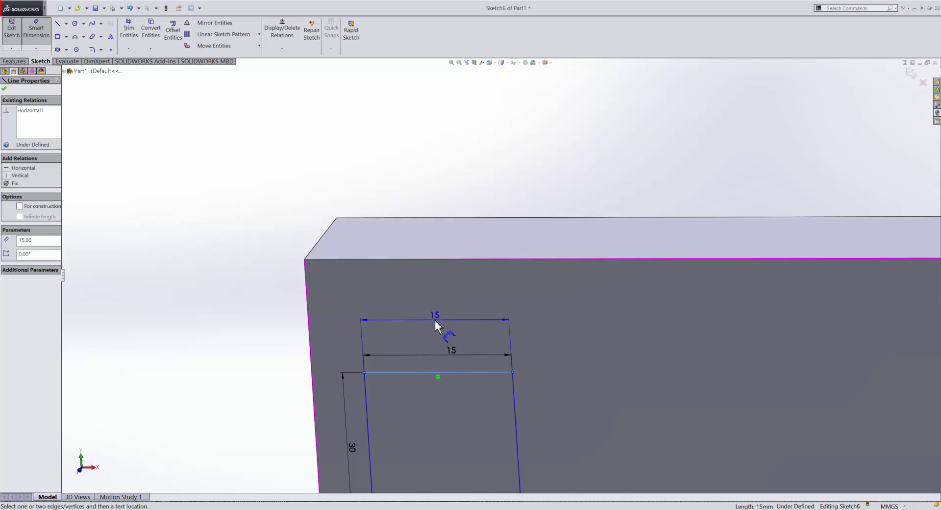
click(443, 259)
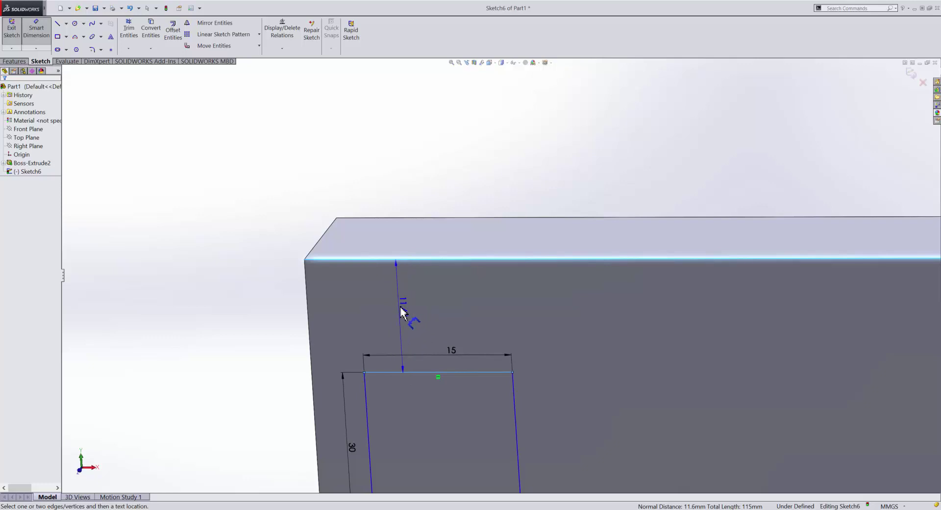
click(399, 305)
drag(396, 287, 487, 261)
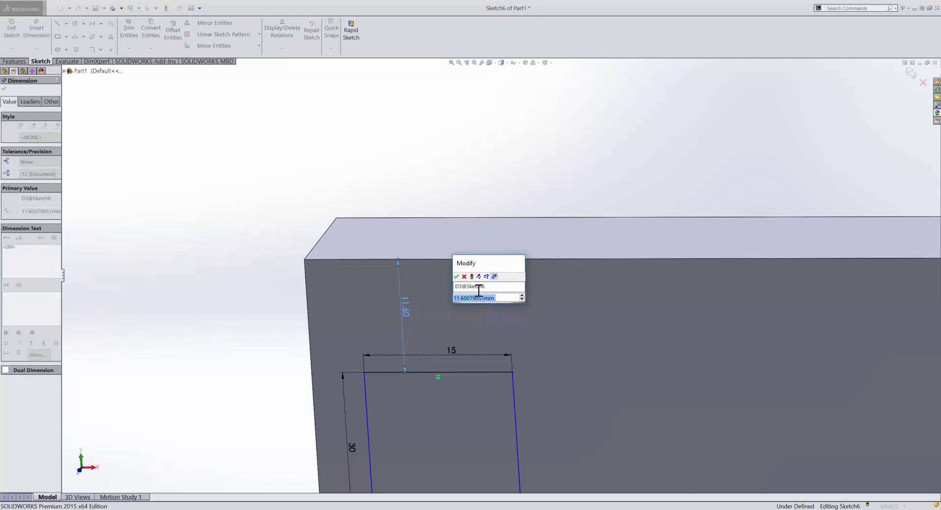
text(10)
key(Return)
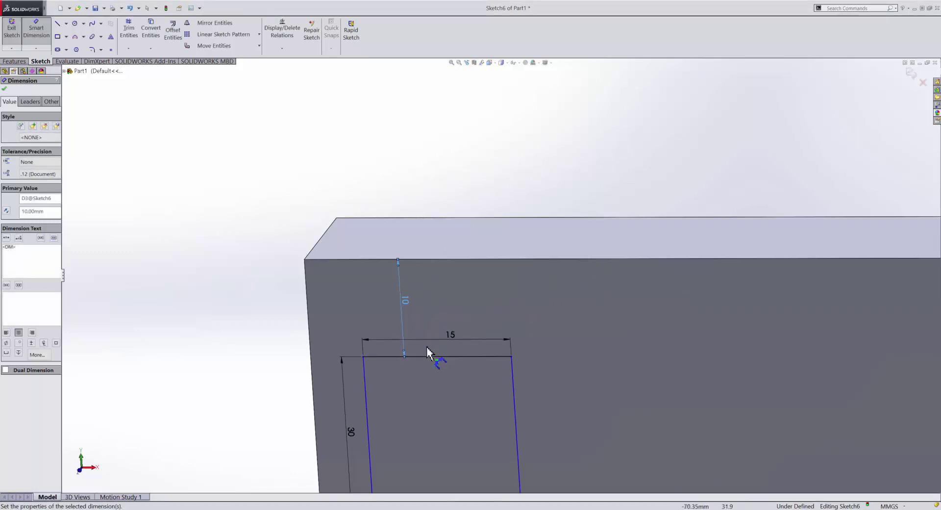
Locate the rectangle's left line 5 mm from the block's left edge, fully defining the sketch.
scroll(490, 388, up, 1)
scroll(495, 412, up, 3)
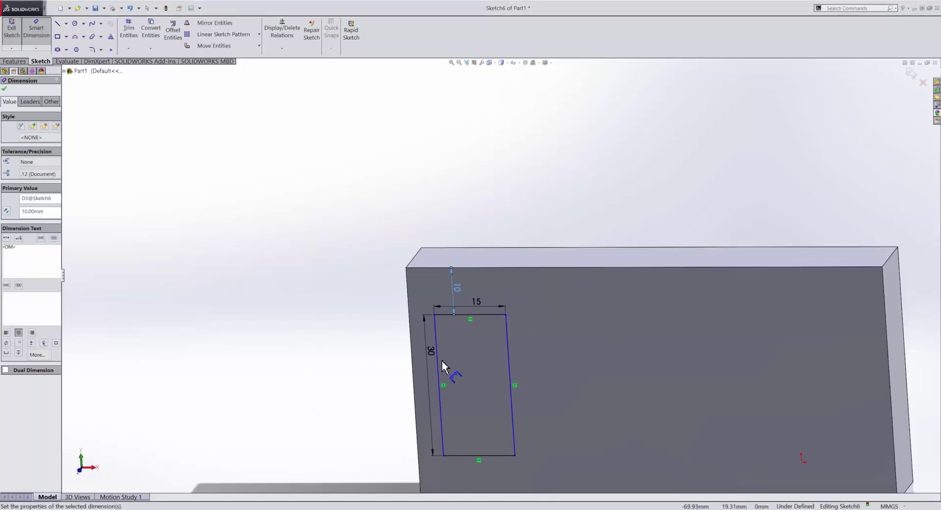
scroll(448, 375, down, 3)
scroll(412, 338, down, 4)
click(446, 329)
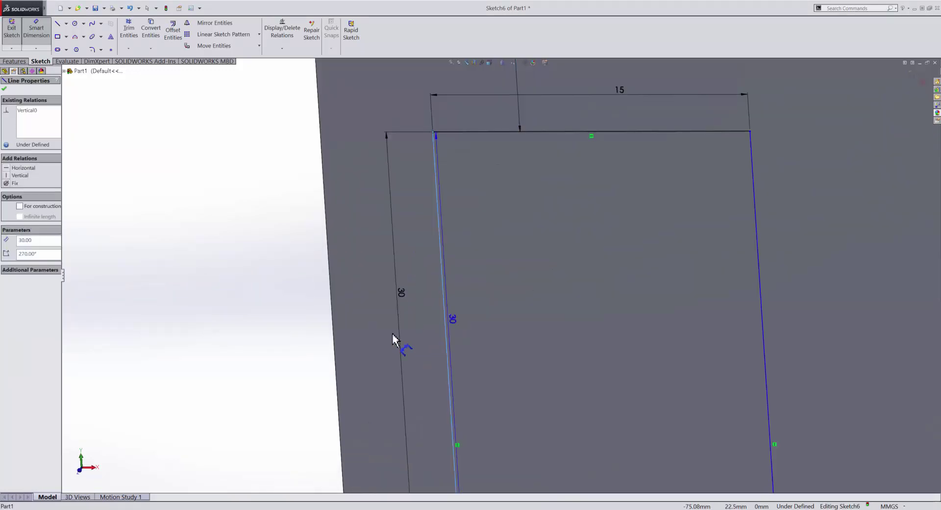
click(333, 330)
click(352, 331)
text(5.32162016mm)
key(Return)
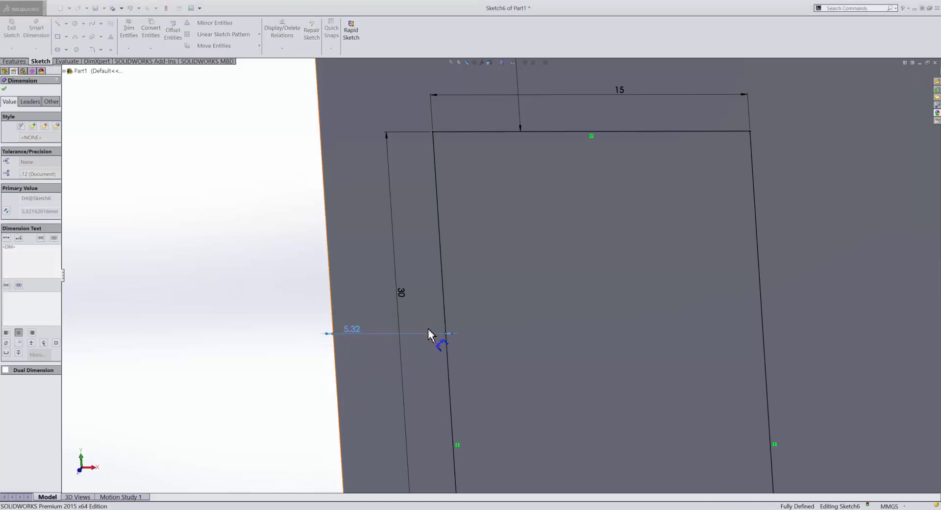
scroll(275, 281, up, 1)
scroll(411, 318, up, 1)
scroll(576, 354, up, 3)
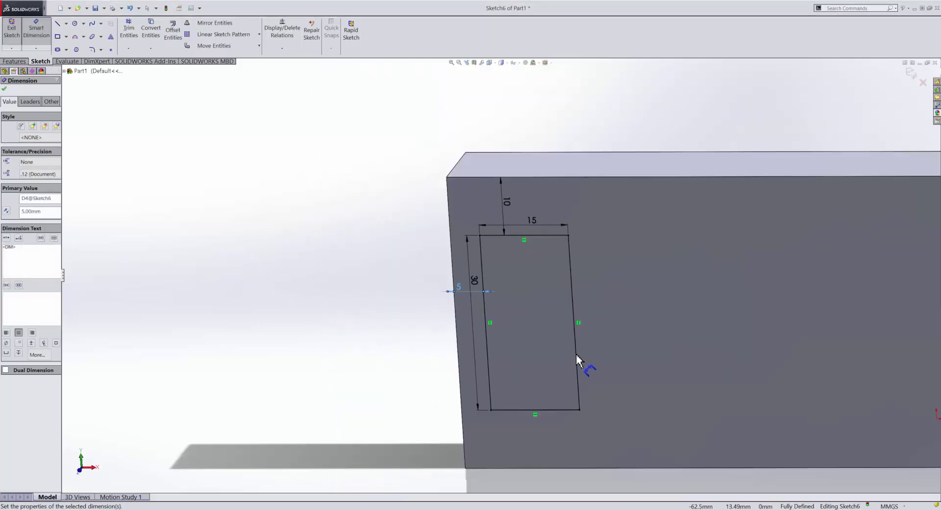
scroll(583, 353, up, 1)
scroll(617, 397, up, 2)
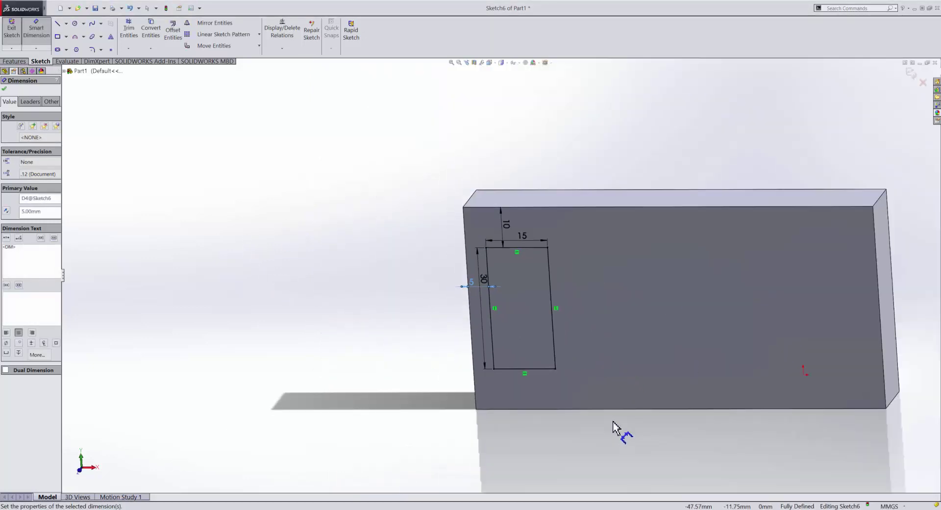
scroll(609, 385, down, 1)
scroll(567, 321, down, 1)
scroll(509, 221, down, 1)
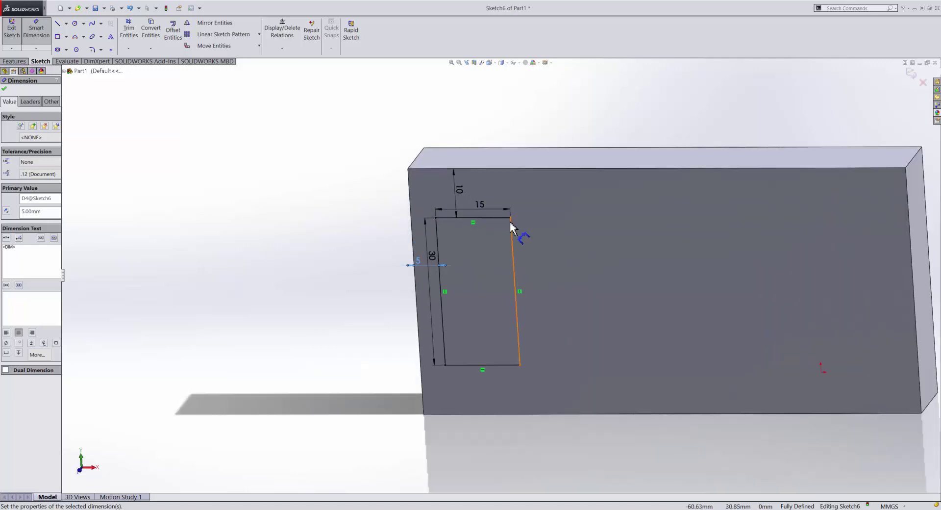
click(327, 187)
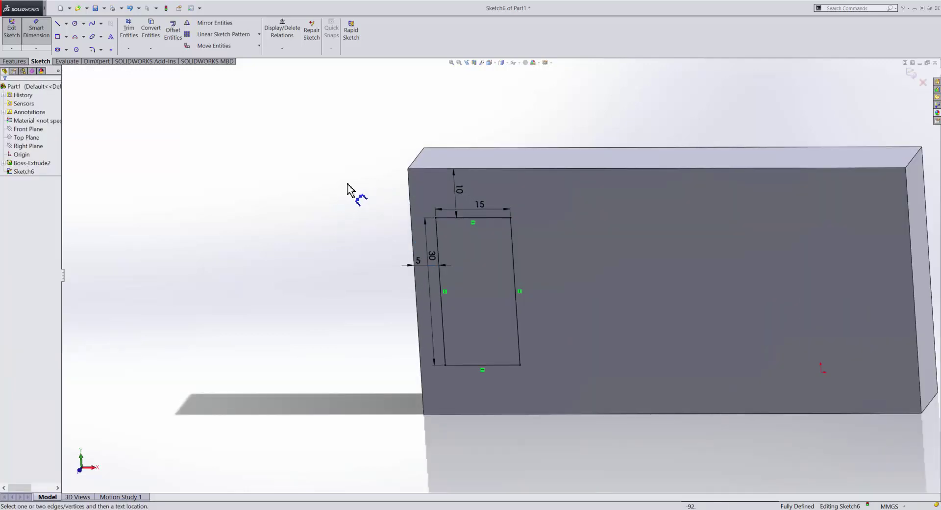
right_click(247, 147)
Extrude the rectangle as a 20 mm Blind boss merged with the base block.
click(271, 173)
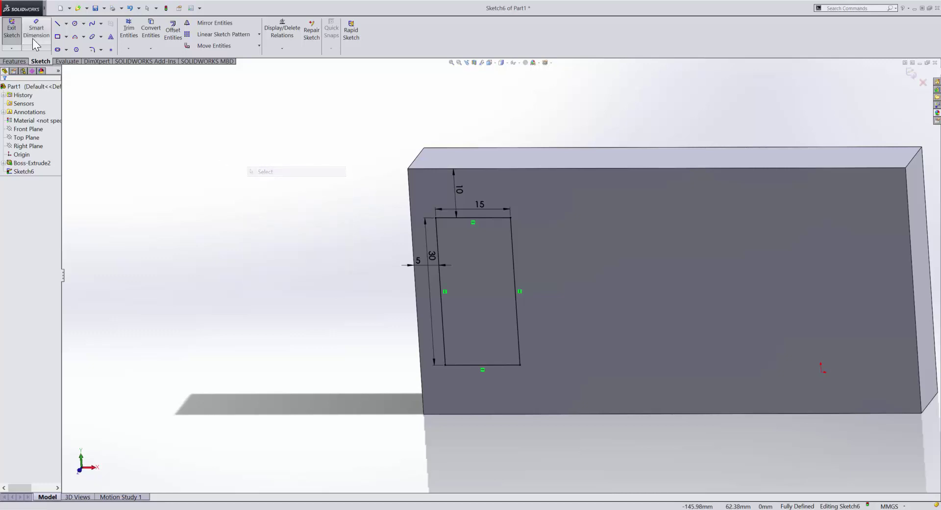
click(15, 61)
click(16, 30)
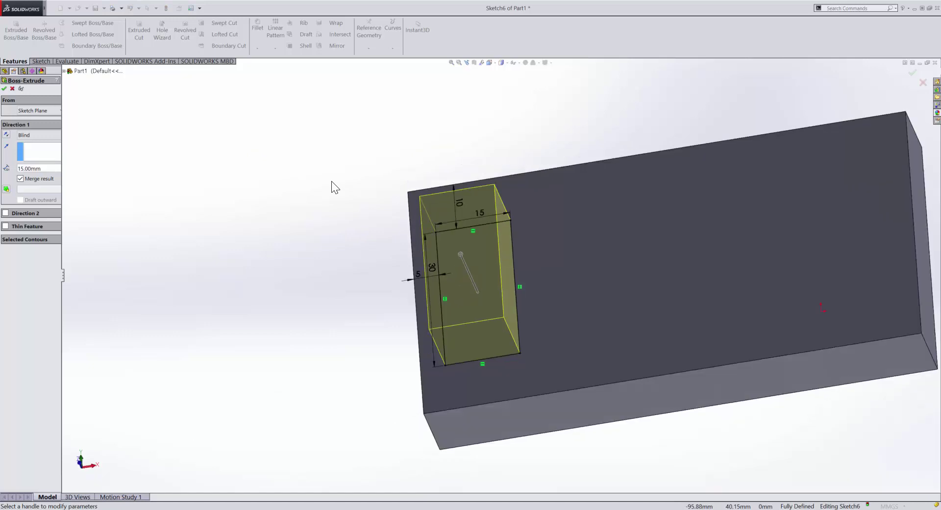
double_click(49, 168)
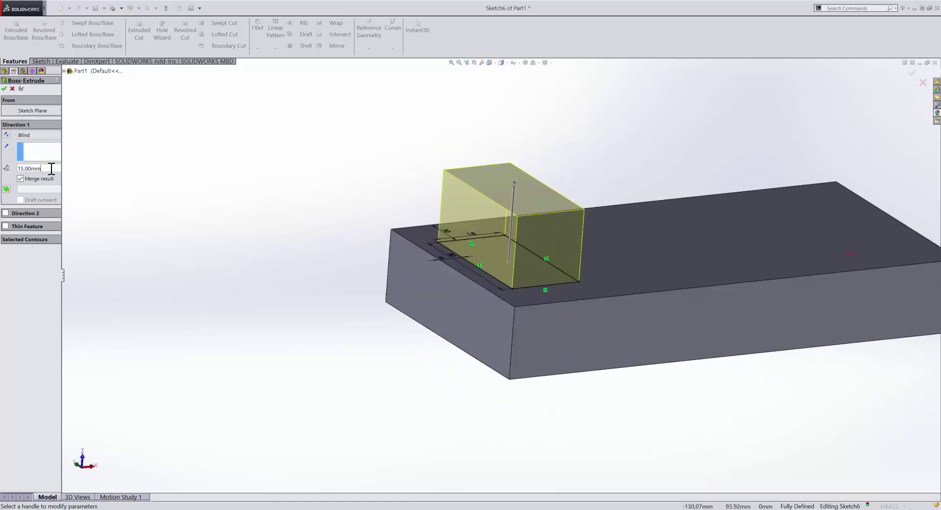
text(20)
key(Return)
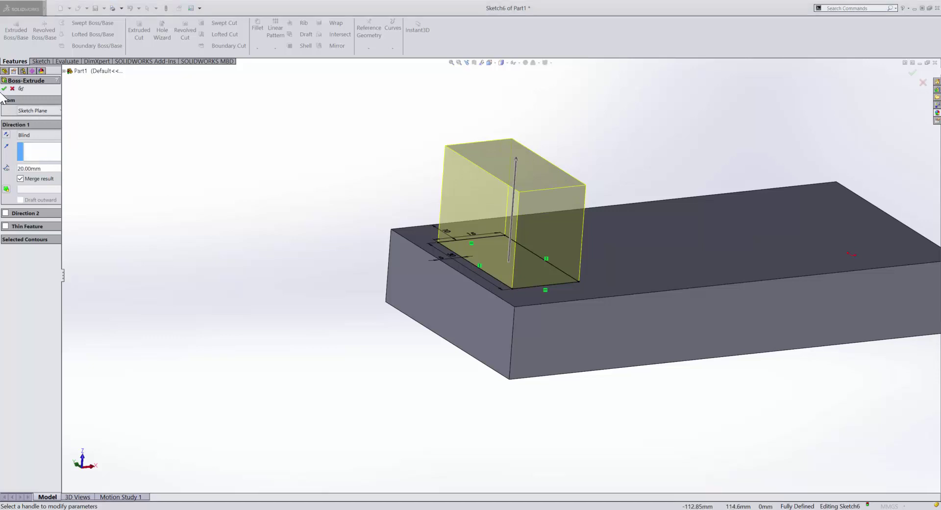
click(4, 89)
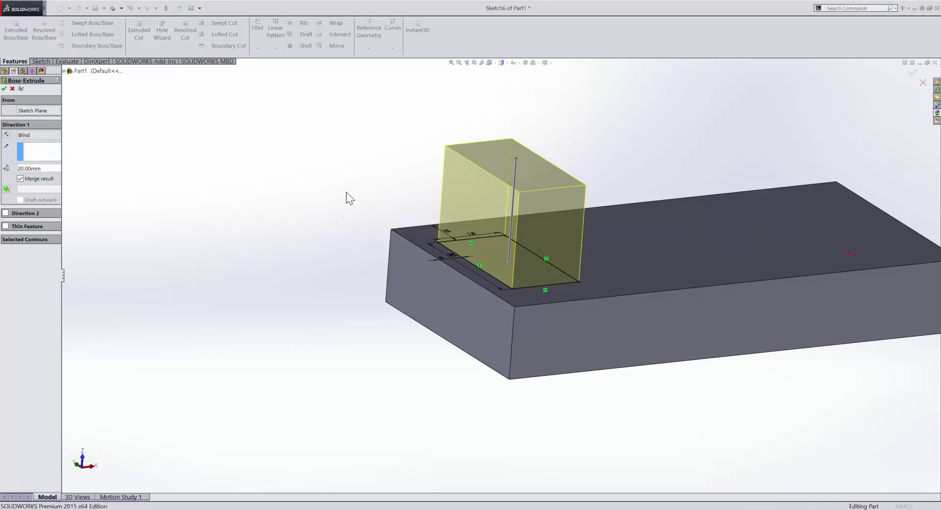
click(649, 255)
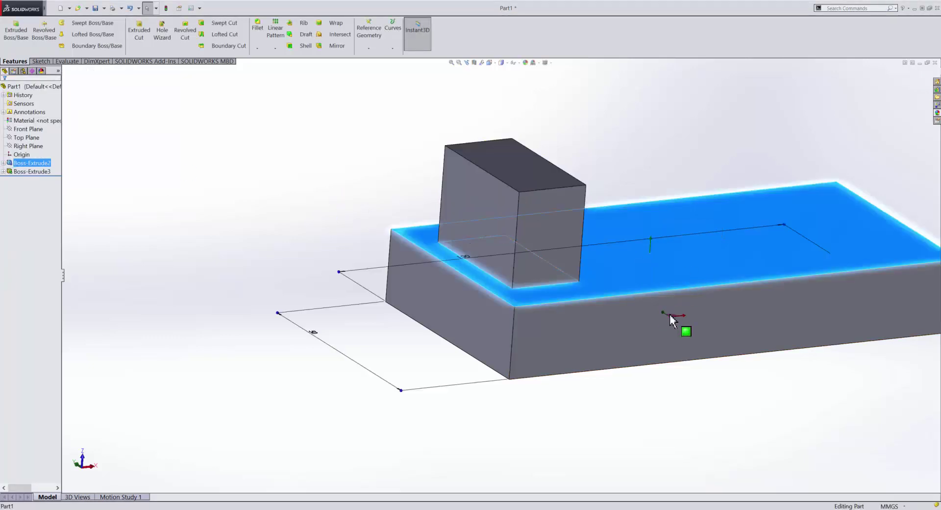
Orbit around the two-block part to inspect it, then select the raised block's front face.
click(529, 185)
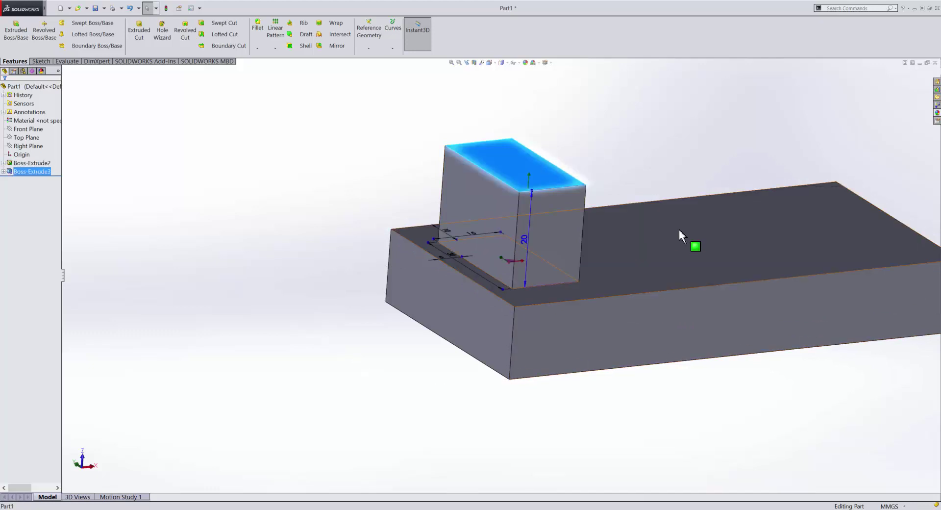
click(303, 258)
mouse_move(303, 258)
middle_down()
mouse_move(532, 278)
mouse_move(689, 234)
mouse_move(678, 245)
middle_up()
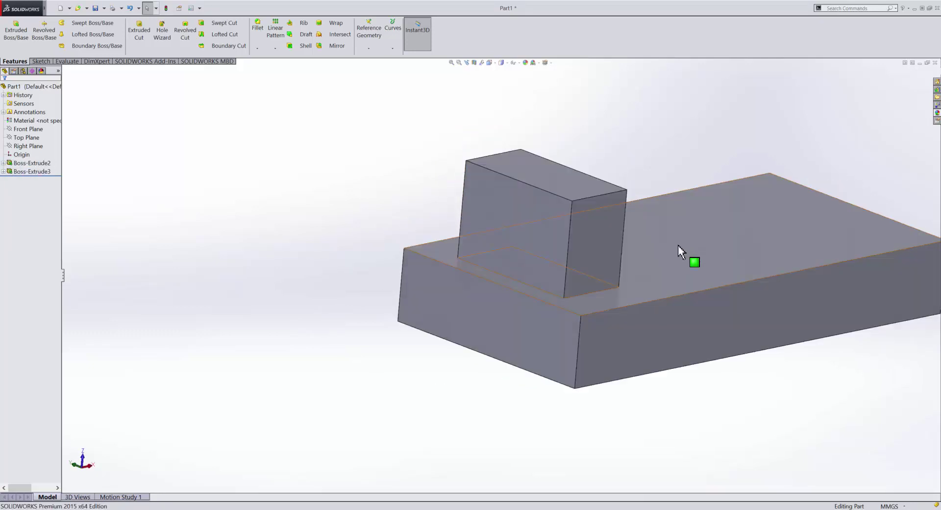
key(Up)
key(Up)
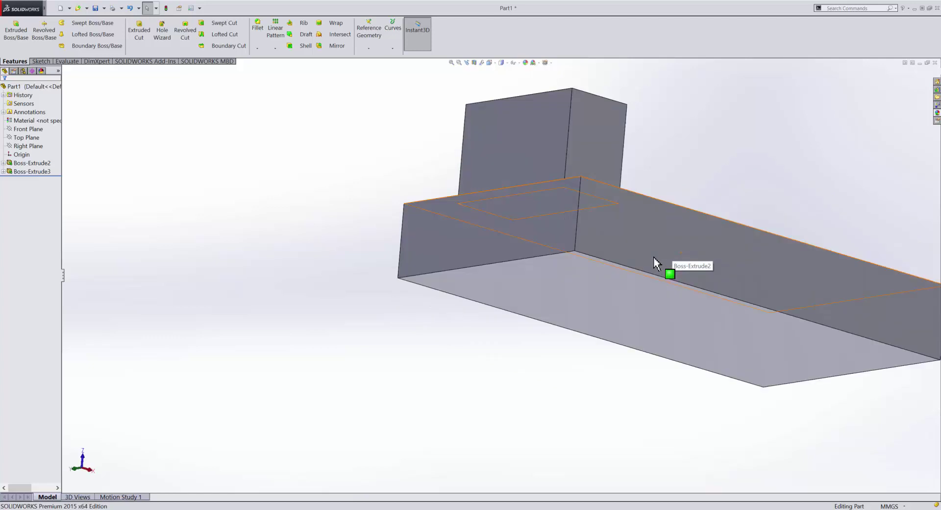
key(Up)
key(Up)
key(Up)
key(Left)
key(Left)
key(Left)
key(Left)
key(Left)
key(Left)
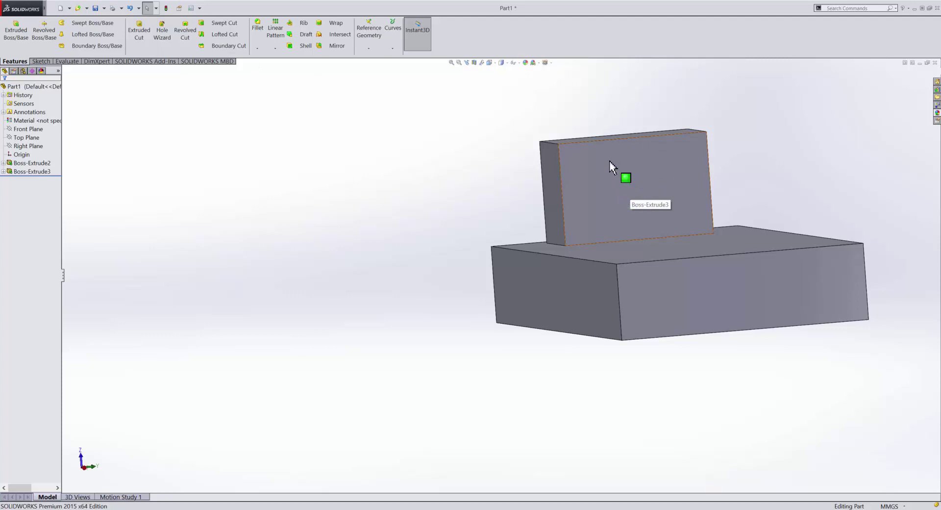
click(616, 173)
Start Sketch7 on the front face of the upper block.
right_click(616, 171)
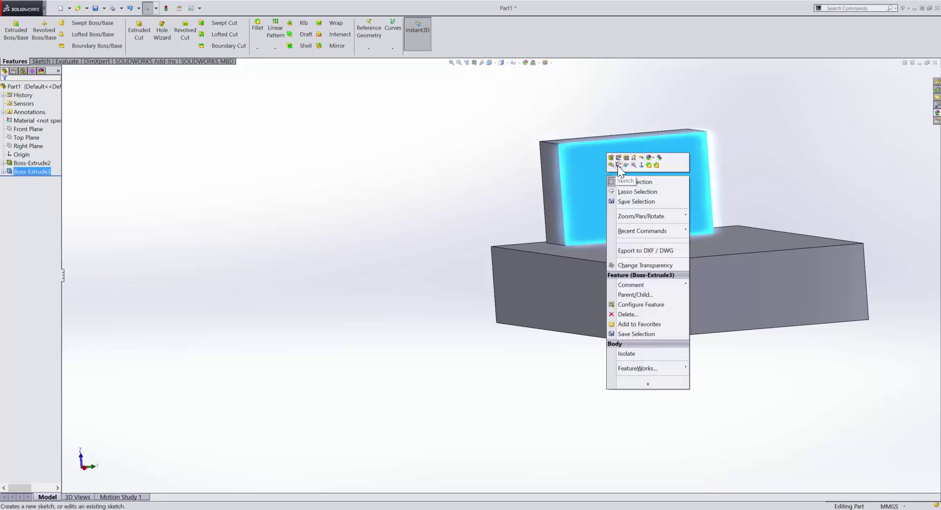
click(617, 166)
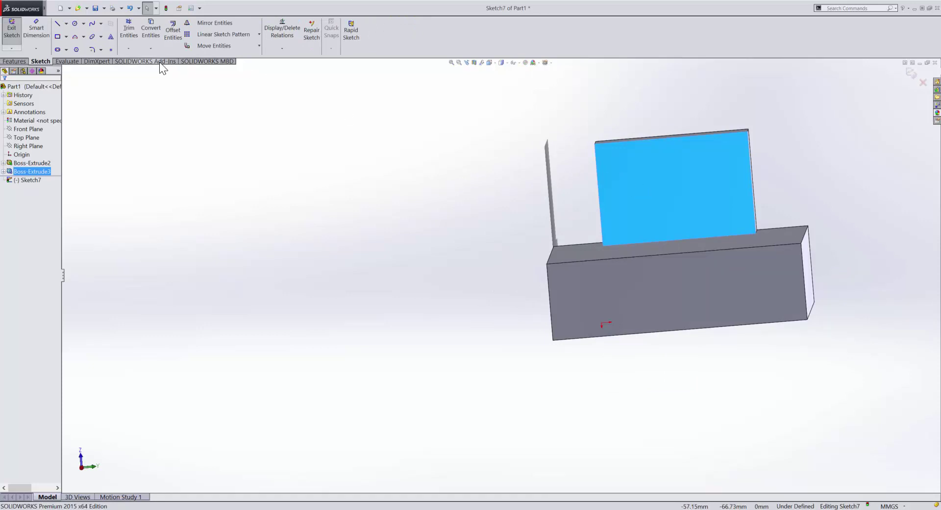
click(74, 23)
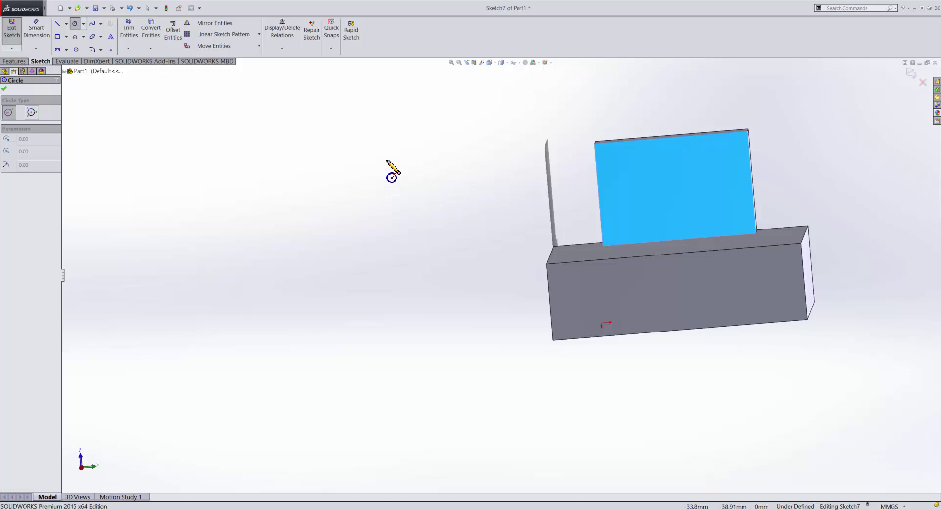
Draw a circle on the raised block's face by placing its centre and radius.
click(666, 176)
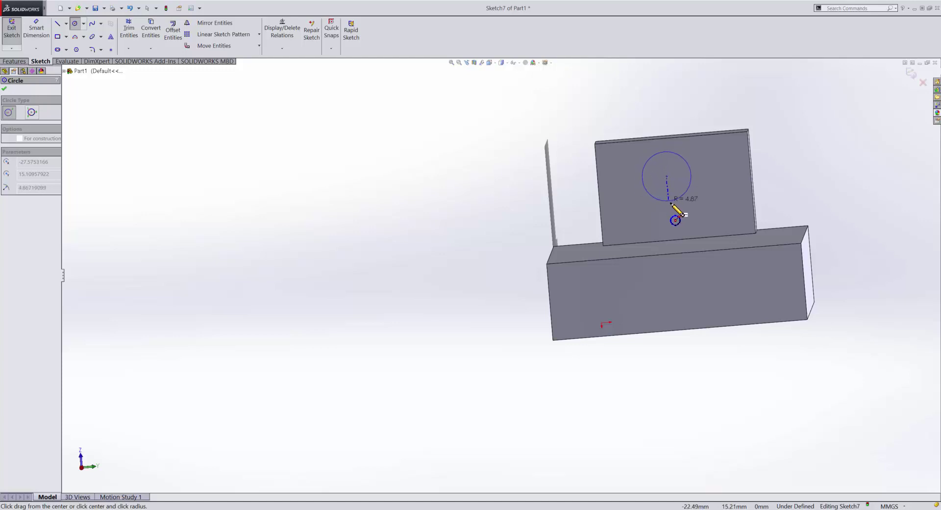
click(668, 201)
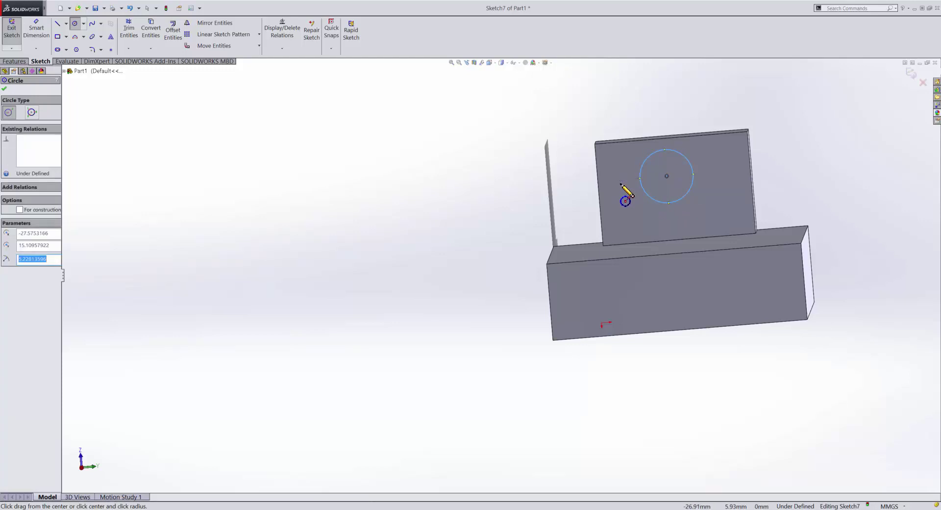
key(Escape)
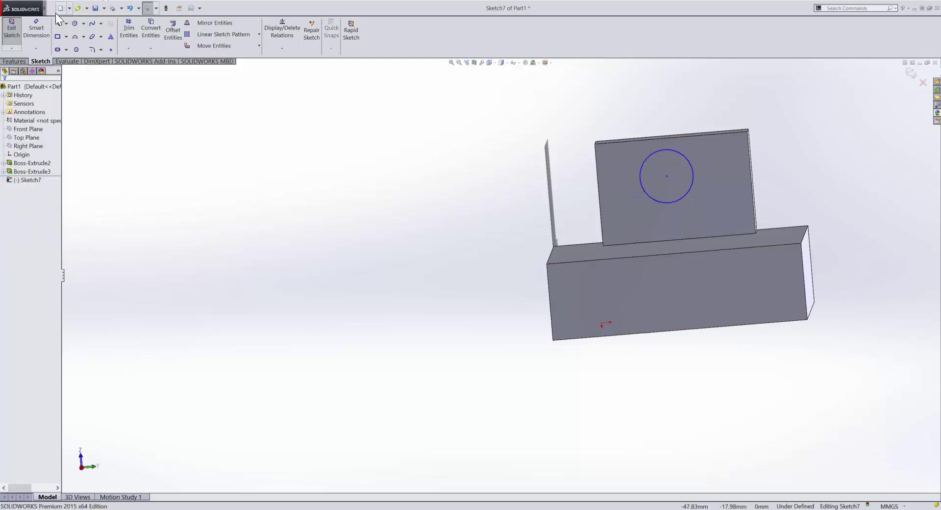
click(44, 24)
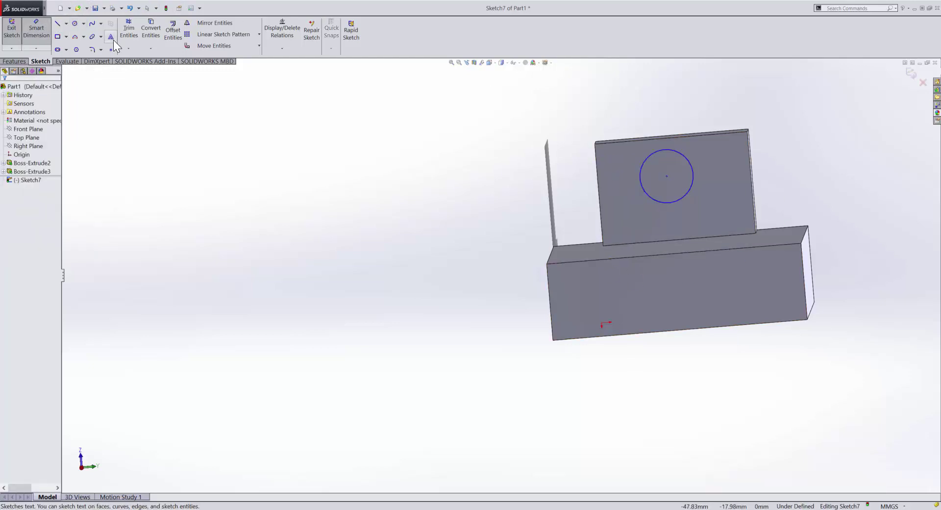
Dimension the circle's diameter at 10 mm, then correct it to 8 mm.
click(654, 154)
click(632, 172)
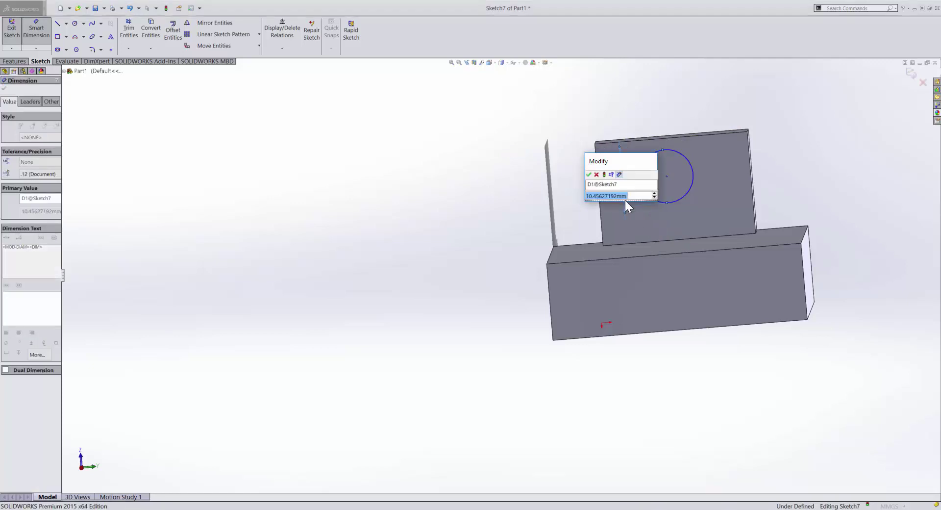
text(10)
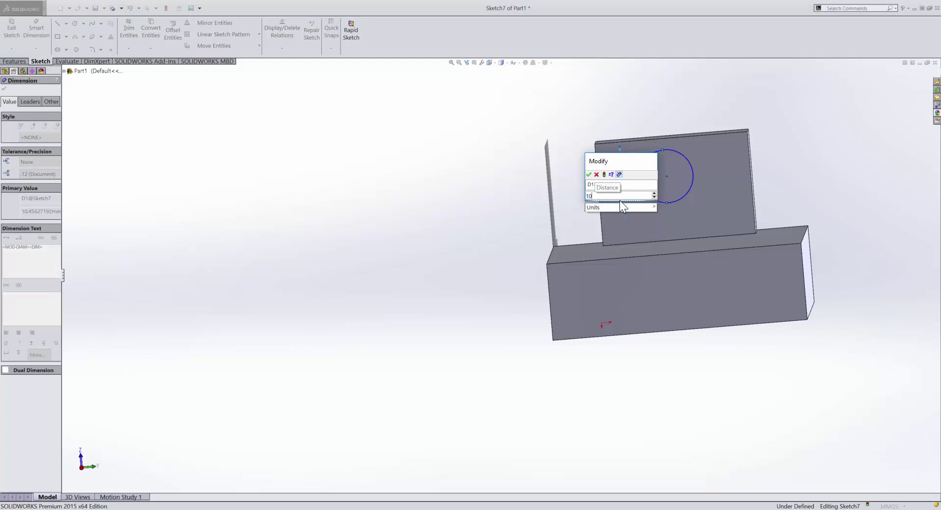
key(Return)
double_click(42, 211)
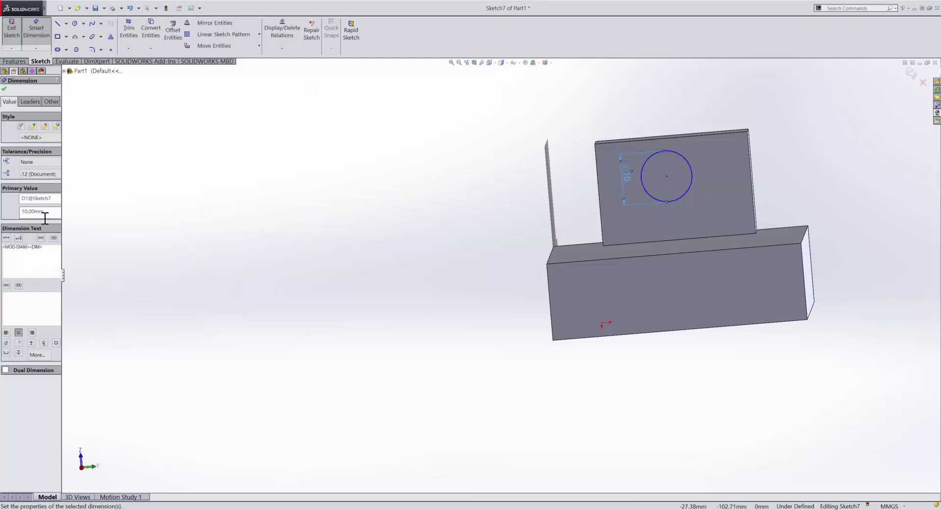
text(8)
key(Return)
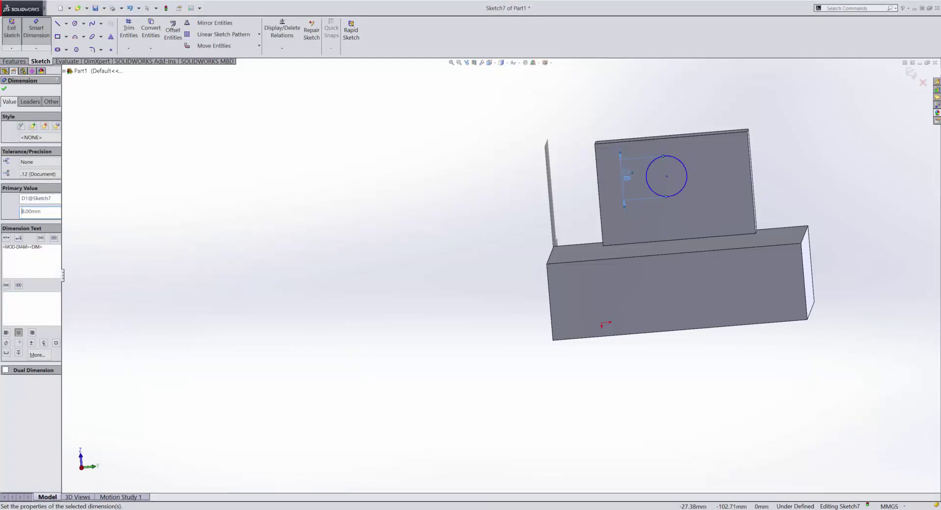
click(683, 161)
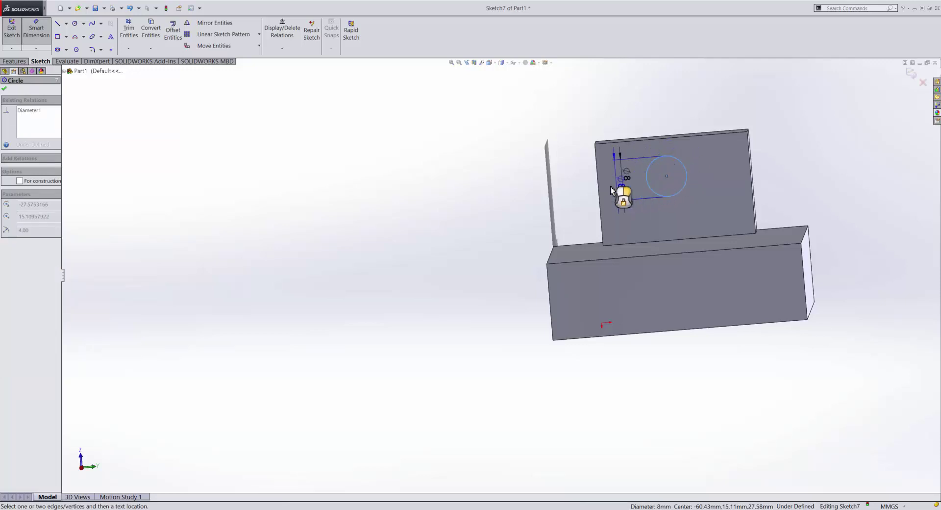
Set the circle 10 mm horizontally from the boss's left edge.
click(598, 195)
click(598, 200)
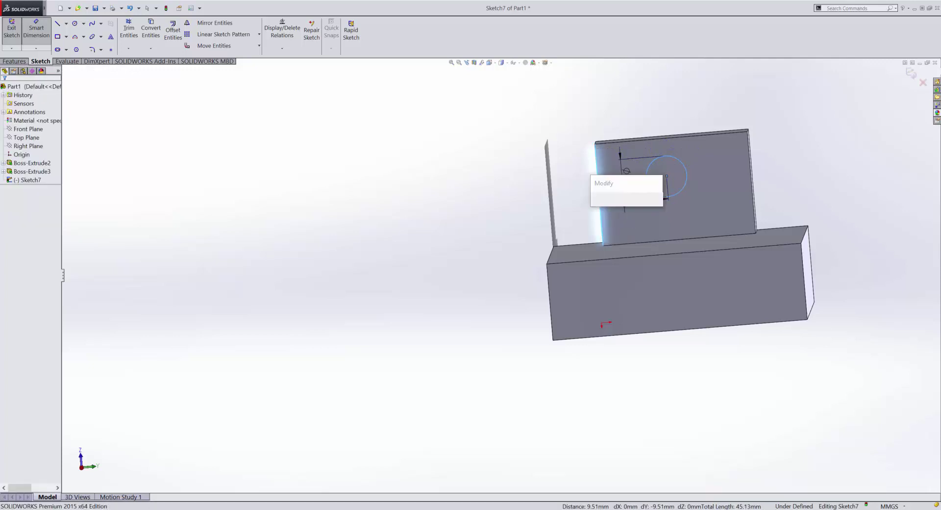
click(594, 205)
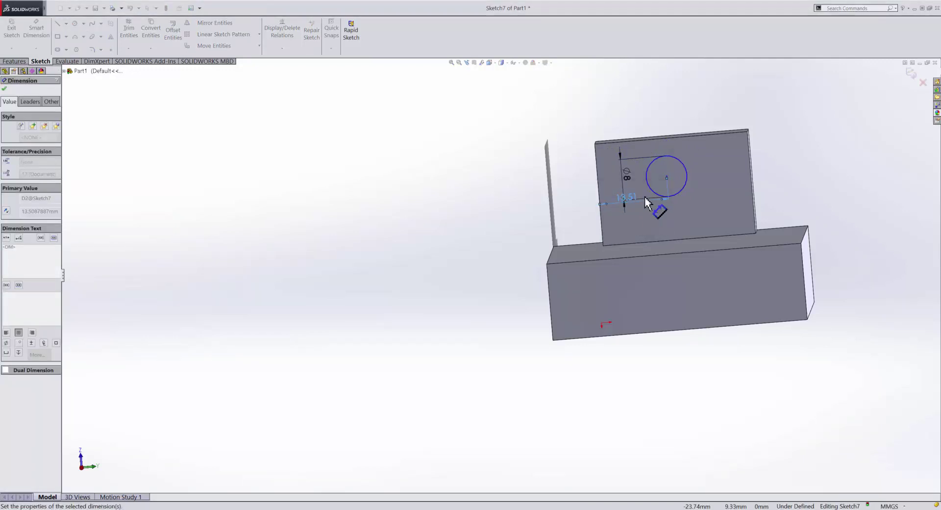
scroll(602, 228, down, 2)
scroll(602, 228, down, 3)
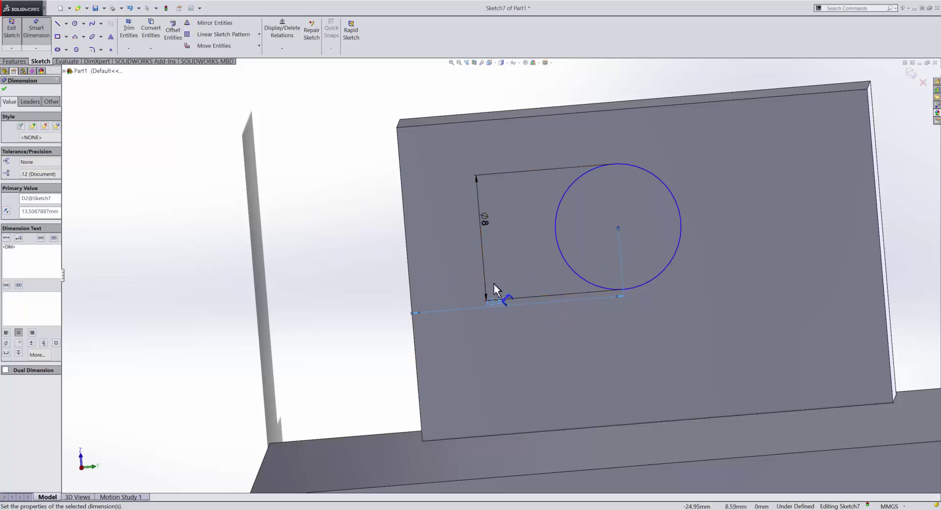
double_click(57, 211)
text(10)
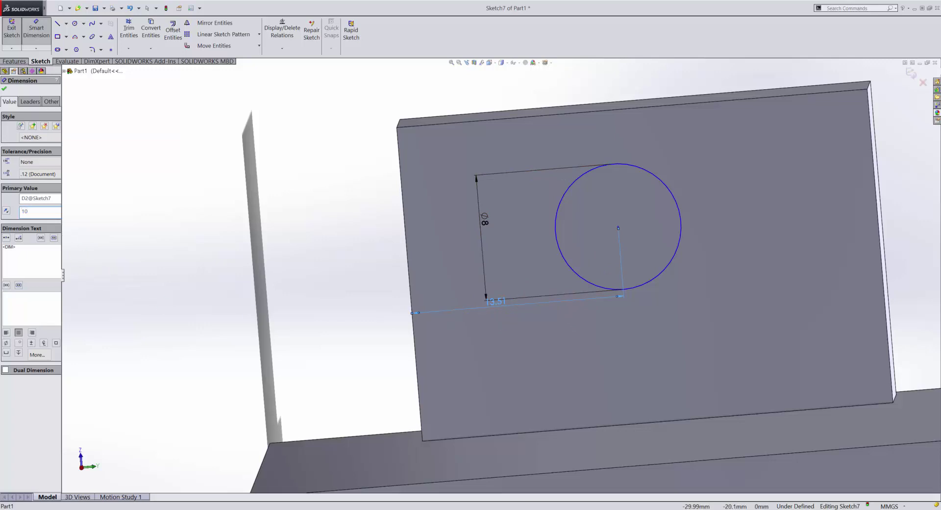
key(Return)
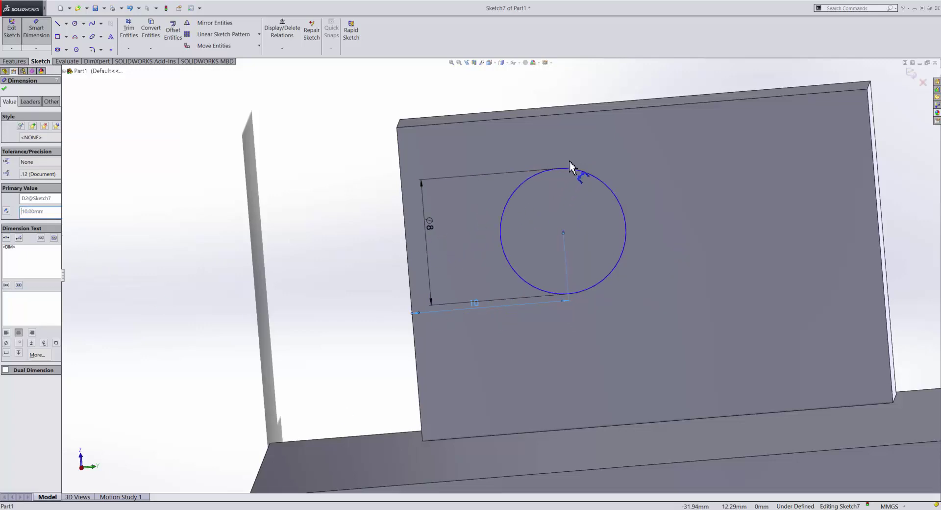
Dimension the circle centre 10 mm below the boss's top edge, fully defining the sketch.
click(569, 163)
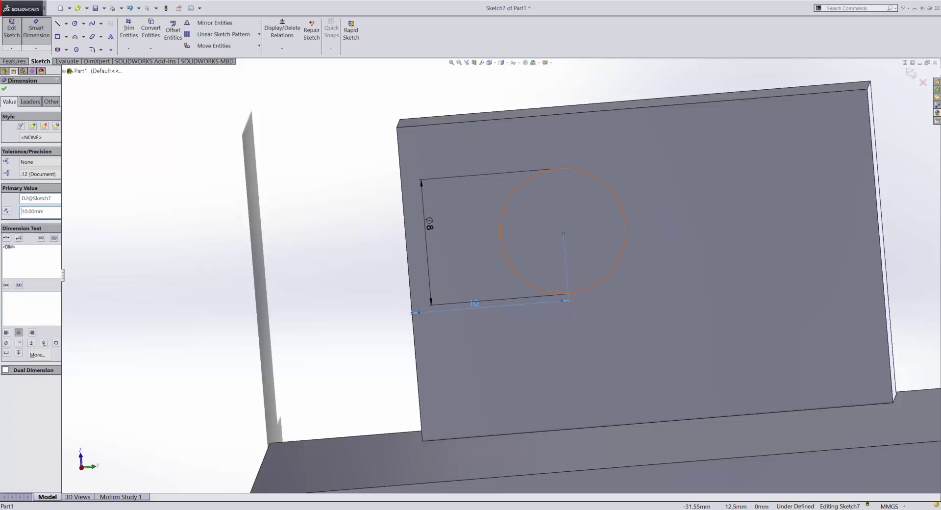
click(560, 119)
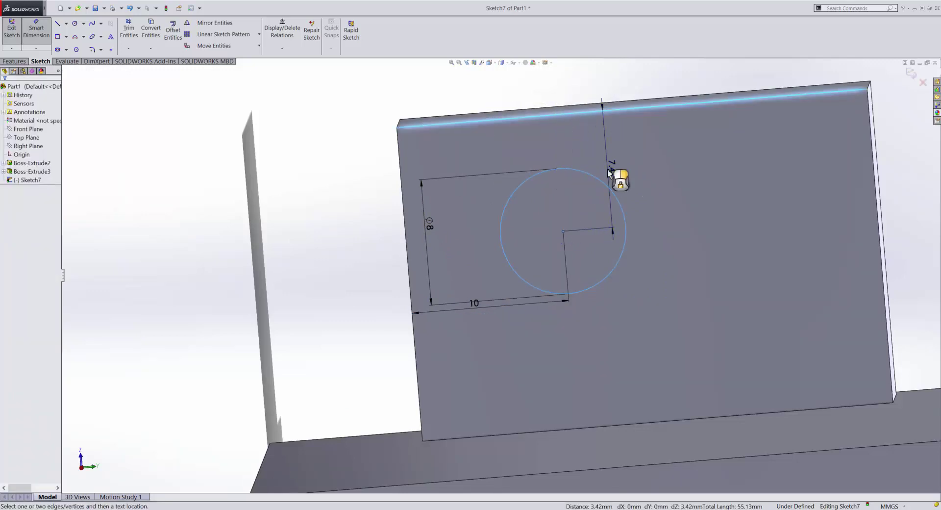
click(608, 169)
text(10)
key(Return)
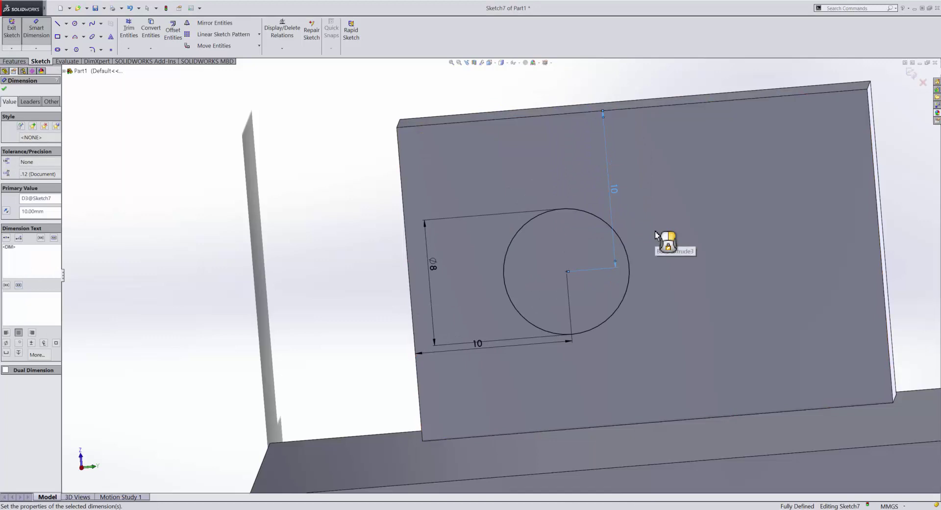
scroll(603, 269, up, 4)
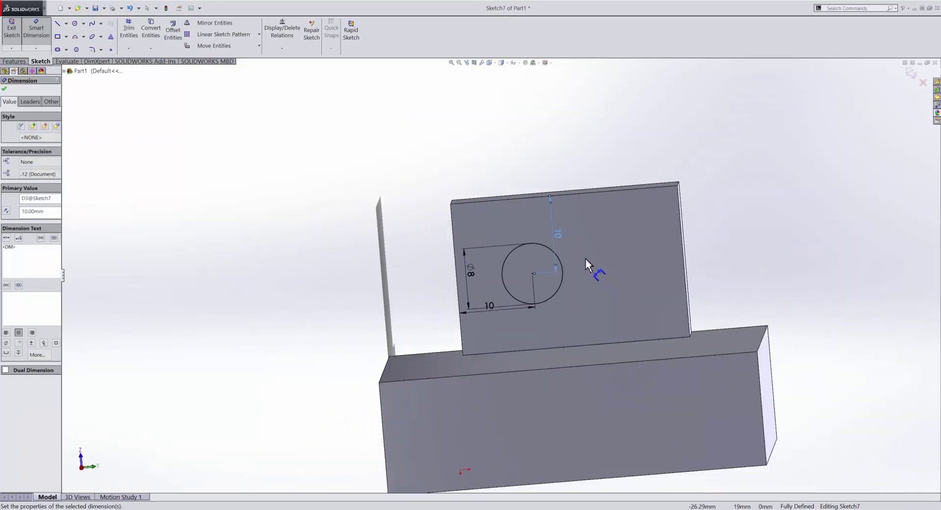
scroll(588, 265, down, 2)
scroll(563, 255, down, 2)
Start an Extruded Cut from the circle and orbit to inspect the cut preview.
click(14, 61)
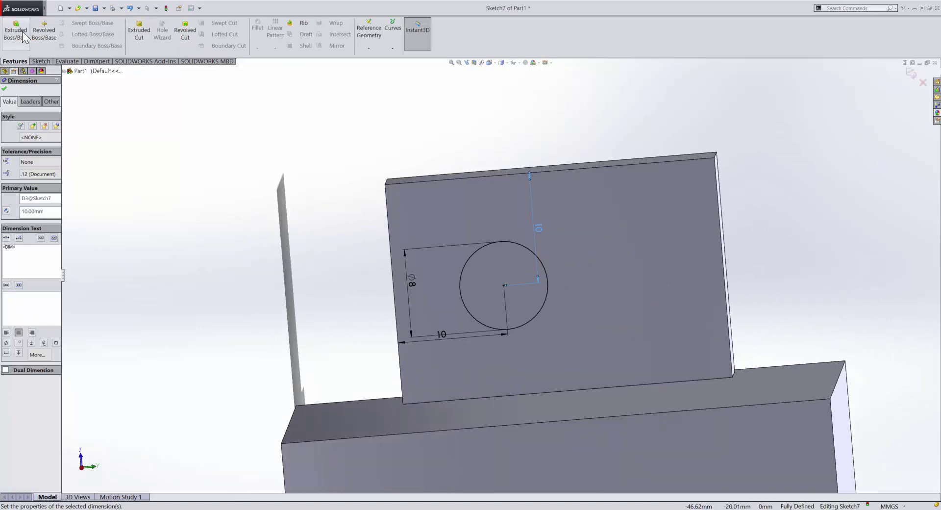
click(138, 30)
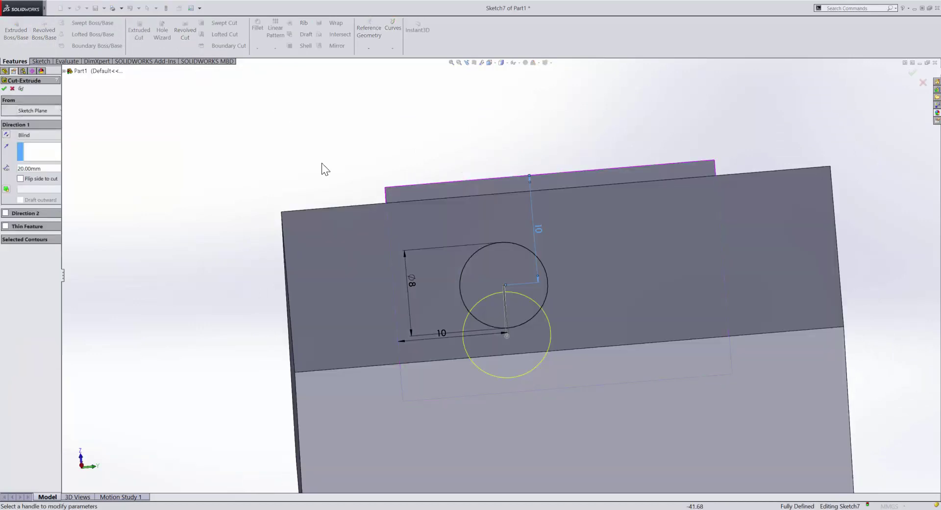
mouse_move(321, 163)
middle_down()
mouse_move(370, 217)
mouse_move(334, 183)
middle_up()
scroll(381, 225, up, 3)
scroll(384, 214, up, 2)
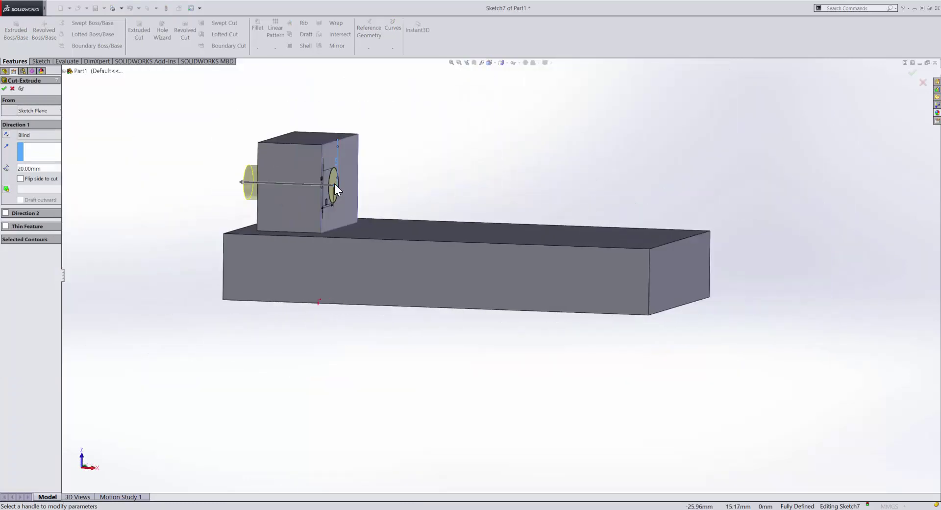
scroll(366, 222, up, 2)
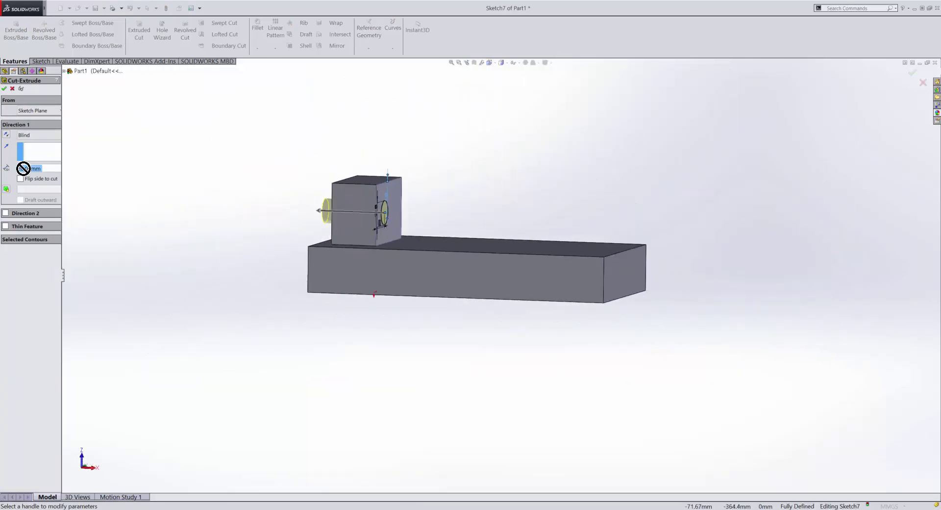
middle_drag(346, 142, 405, 201)
scroll(395, 214, down, 3)
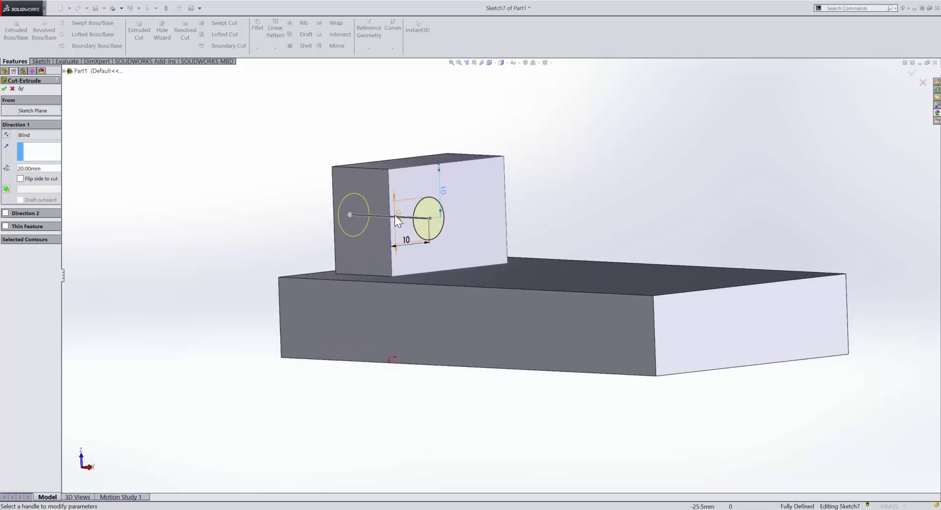
scroll(437, 216, down, 1)
scroll(437, 213, down, 2)
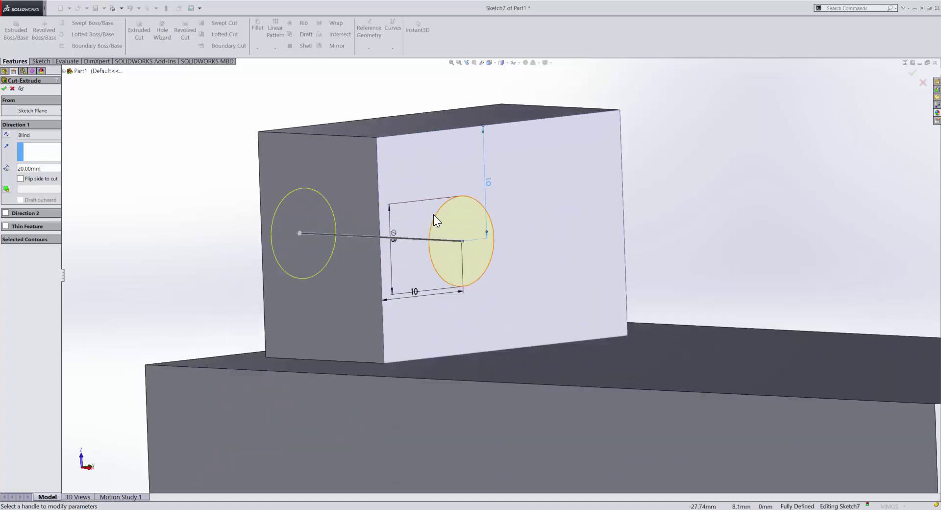
mouse_move(116, 169)
middle_down()
mouse_move(187, 169)
mouse_move(255, 198)
middle_up()
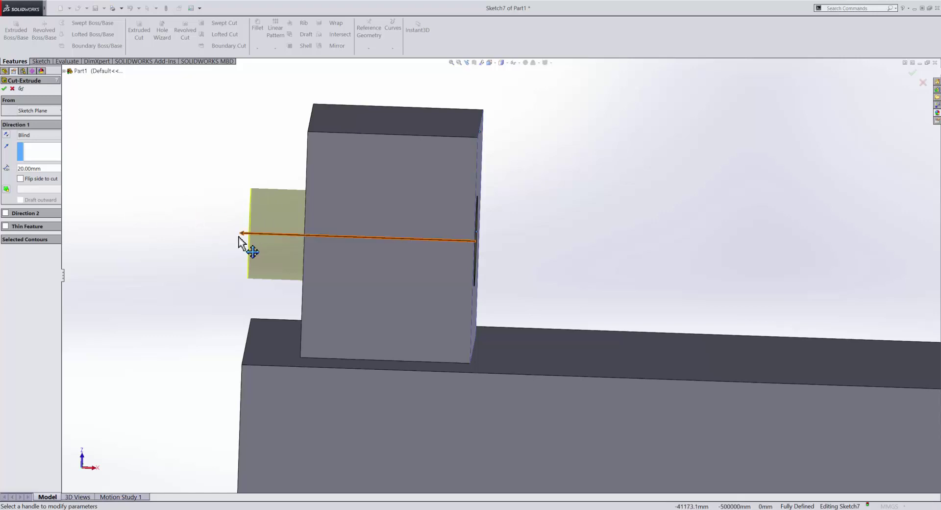
scroll(407, 236, up, 3)
scroll(385, 253, down, 1)
scroll(372, 260, down, 1)
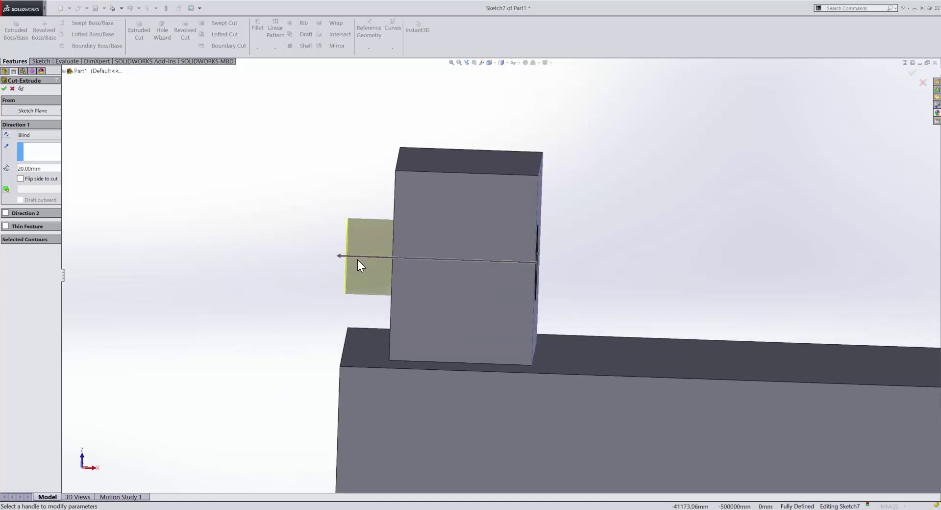
scroll(350, 262, down, 1)
Set the cut's Blind depth to 15 mm and confirm the hole.
click(347, 260)
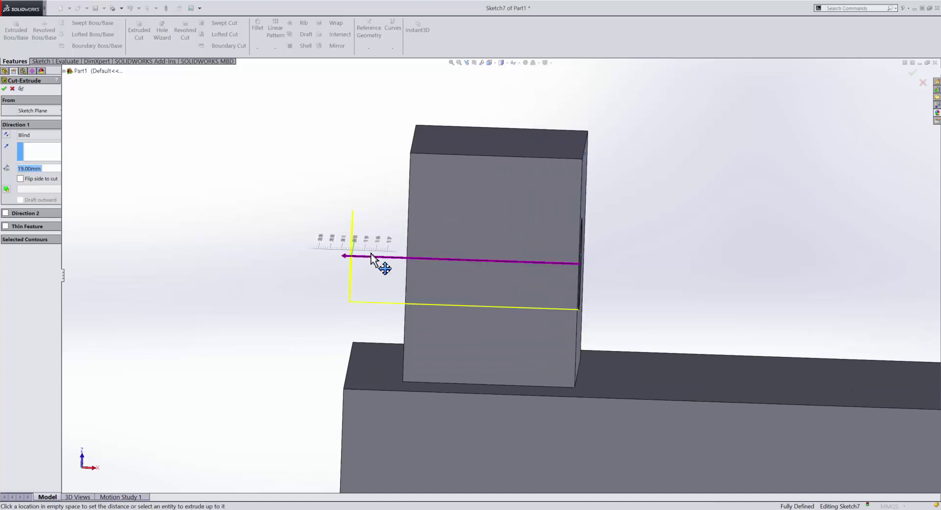
click(406, 256)
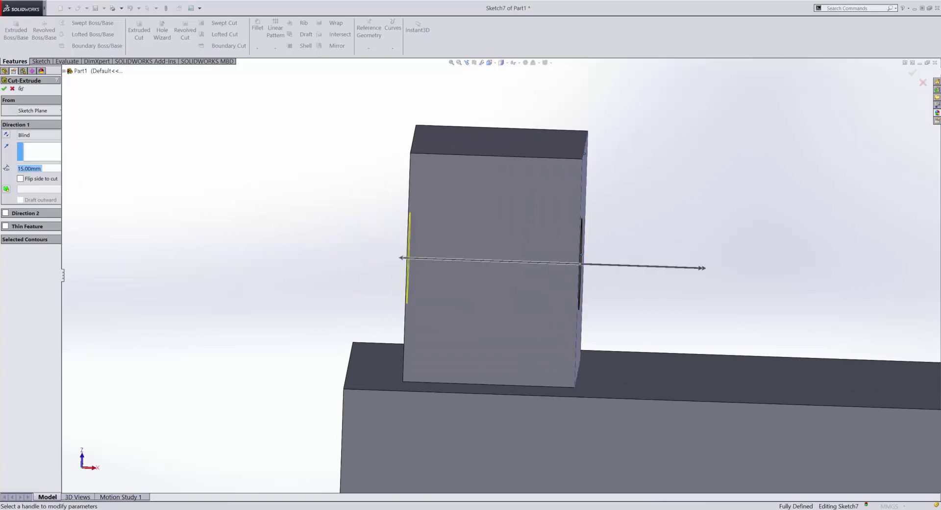
mouse_move(410, 262)
middle_down()
mouse_move(390, 264)
mouse_move(418, 179)
middle_up()
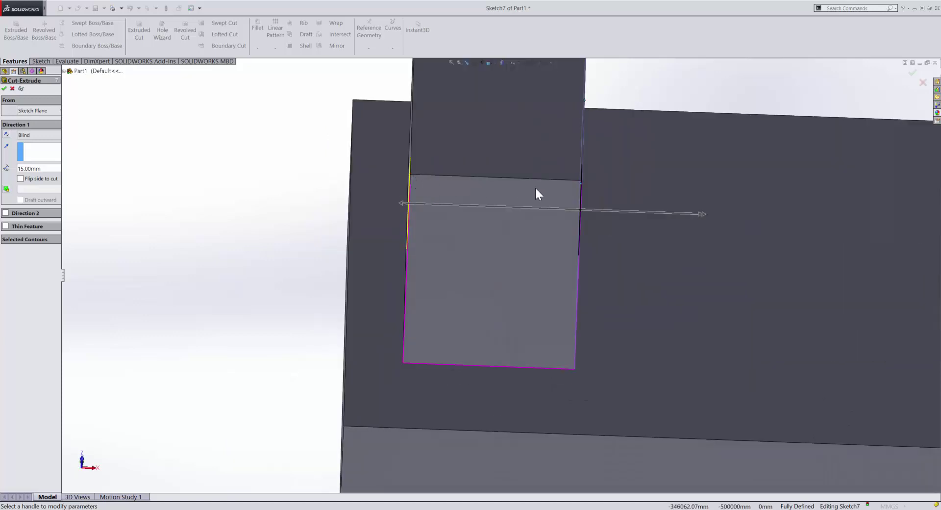
key(Down)
key(Down)
key(Left)
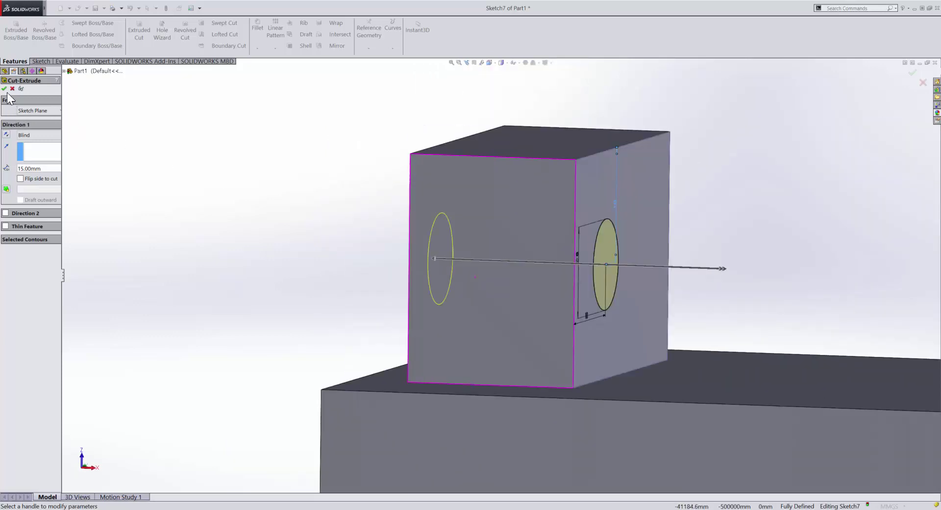
key(Left)
click(4, 88)
key(Left)
key(Left)
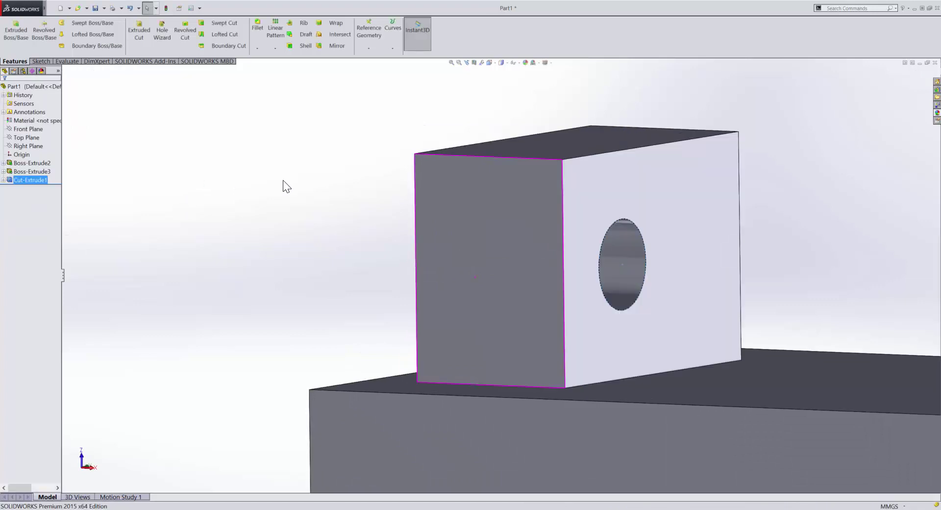
key(Left)
key(Left)
key(Left)
key(Left)
key(Down)
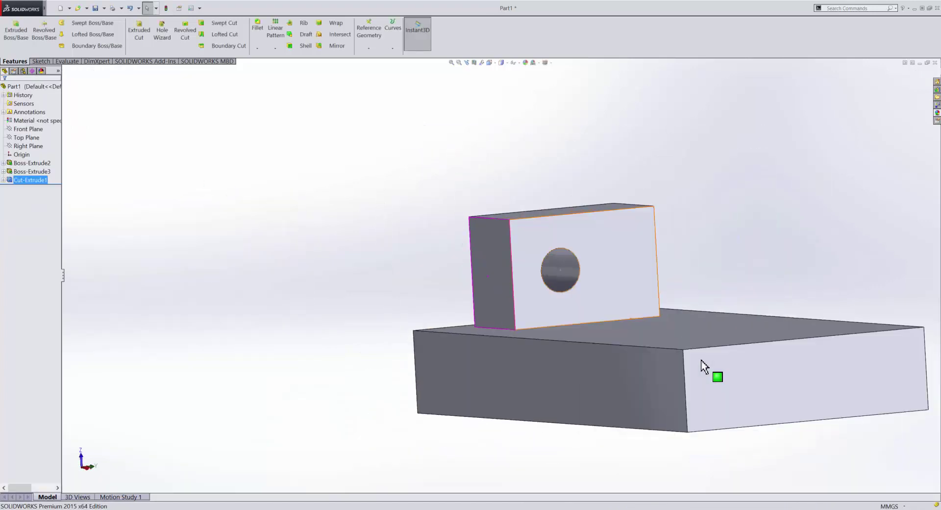
key(Up)
key(Up)
key(Up)
key(Down)
key(Down)
key(Down)
key(Down)
key(Up)
key(Up)
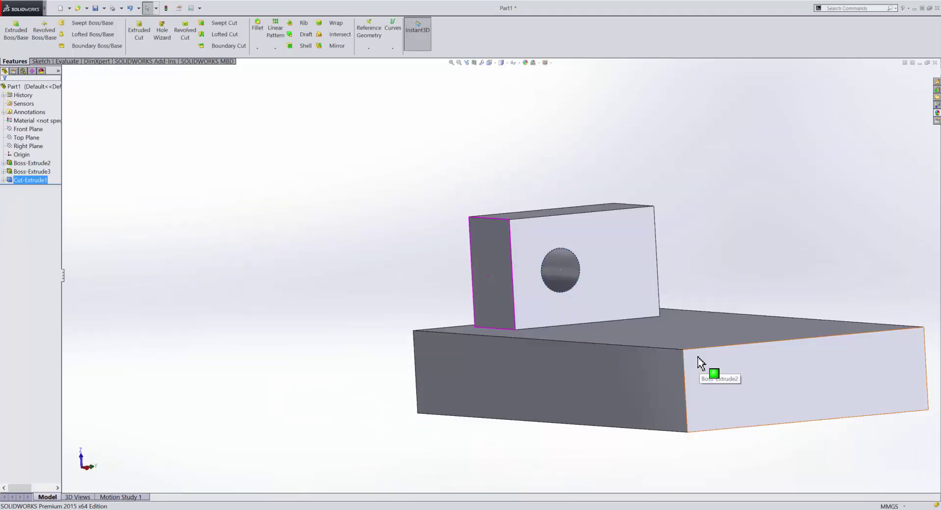
key(Up)
key(Up)
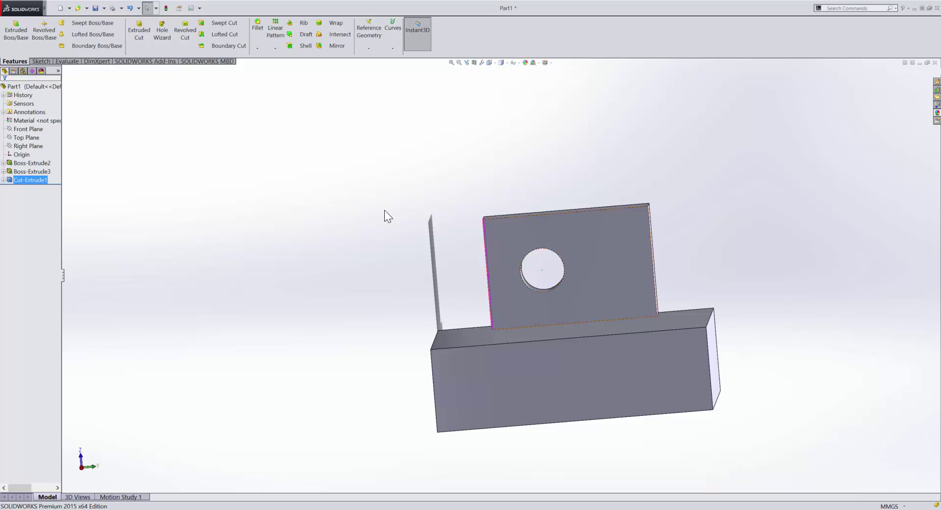
ctrl+click(36, 171)
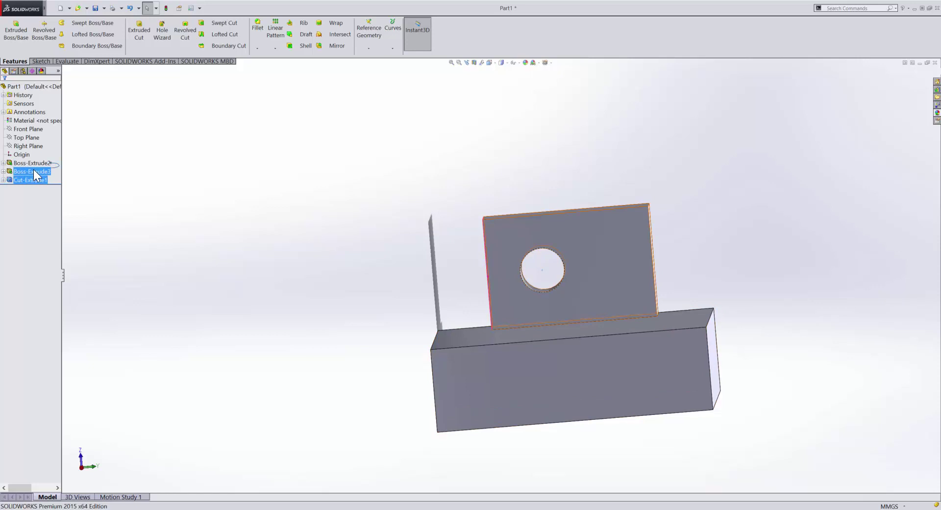
ctrl+click(33, 169)
ctrl+click(32, 164)
click(31, 181)
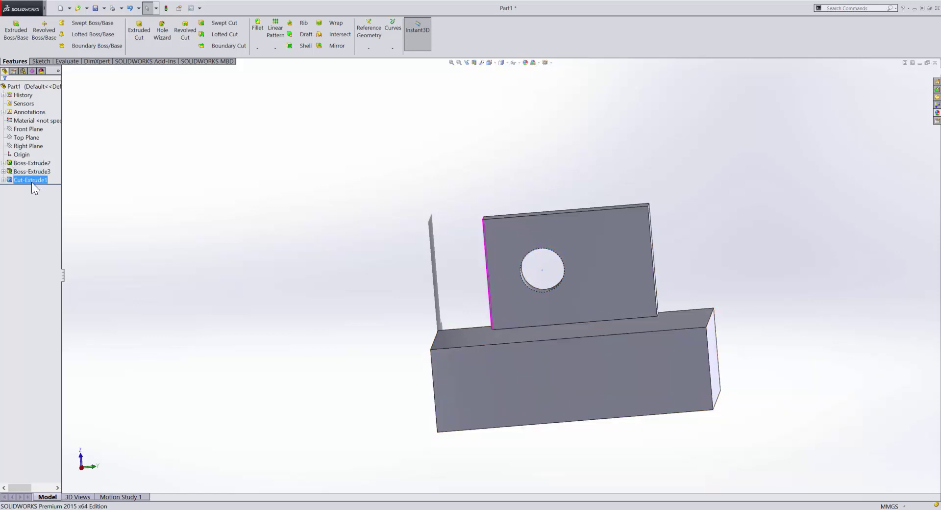